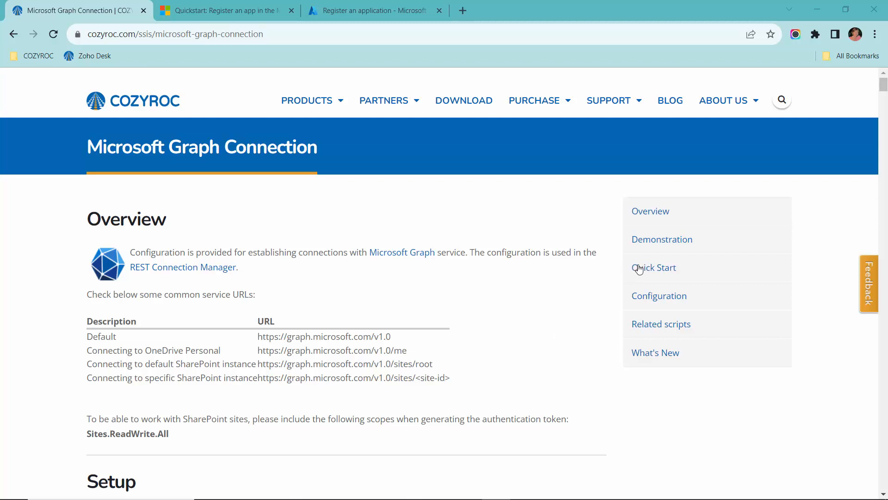
# Step: Open Quick Start Step 3 and highlight the client_id note and the oauth_callback redirect URL
pyautogui.click(640, 268)
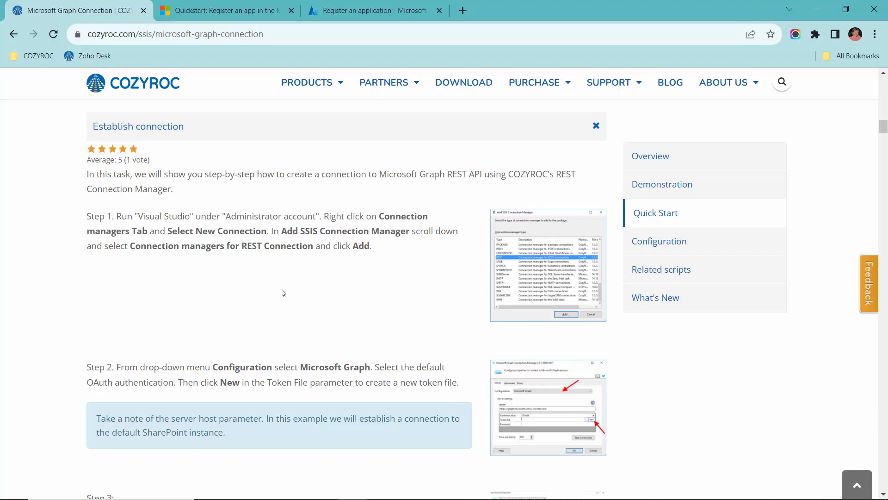
pyautogui.scroll(-2, 283, 292)
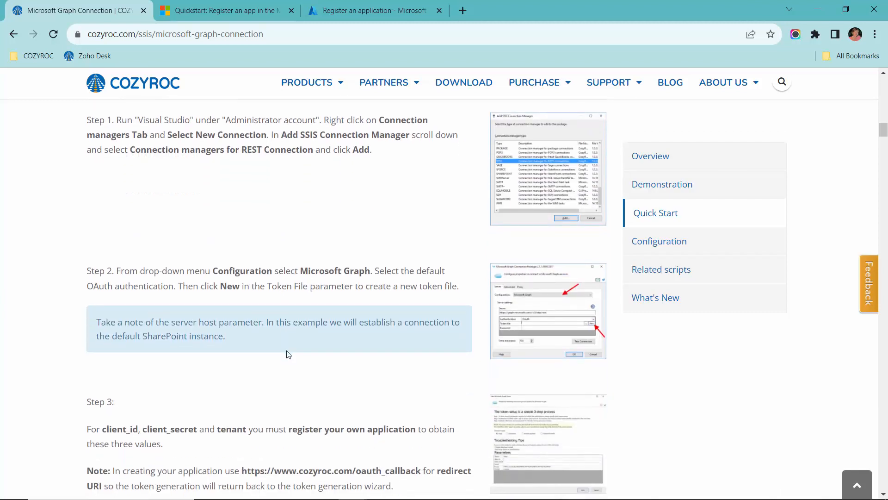
pyautogui.scroll(-4, 285, 342)
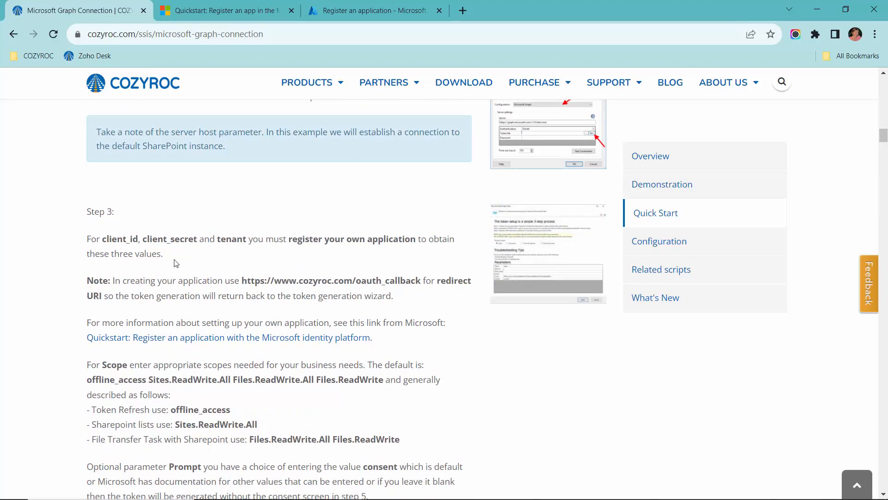
pyautogui.moveTo(162, 255); pyautogui.dragTo(84, 240)
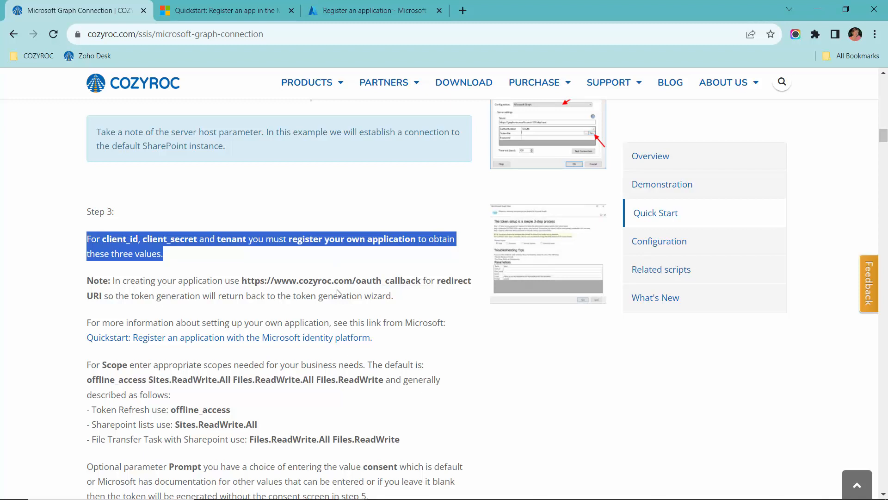
pyautogui.moveTo(393, 296); pyautogui.dragTo(76, 280)
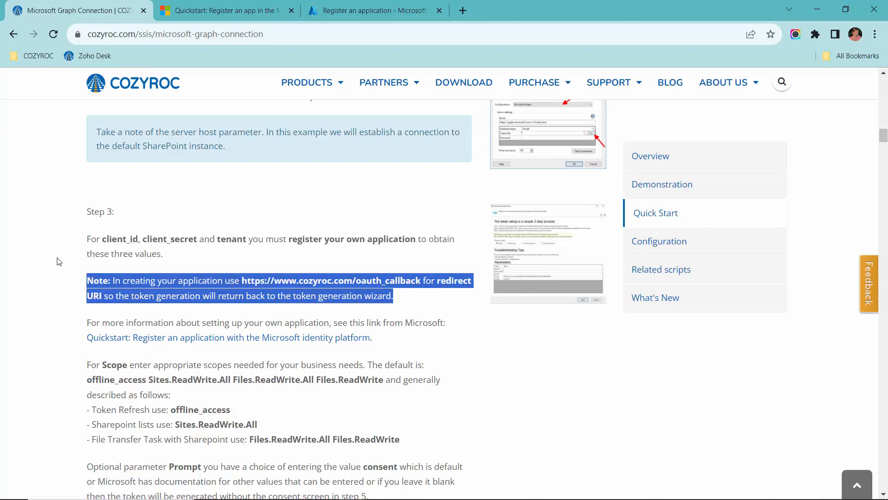
pyautogui.click(243, 281)
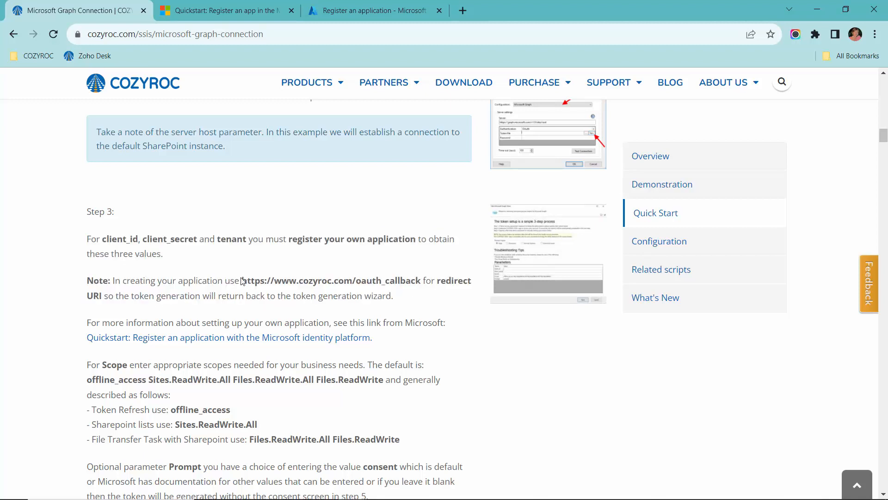
pyautogui.moveTo(244, 280); pyautogui.dragTo(422, 277)
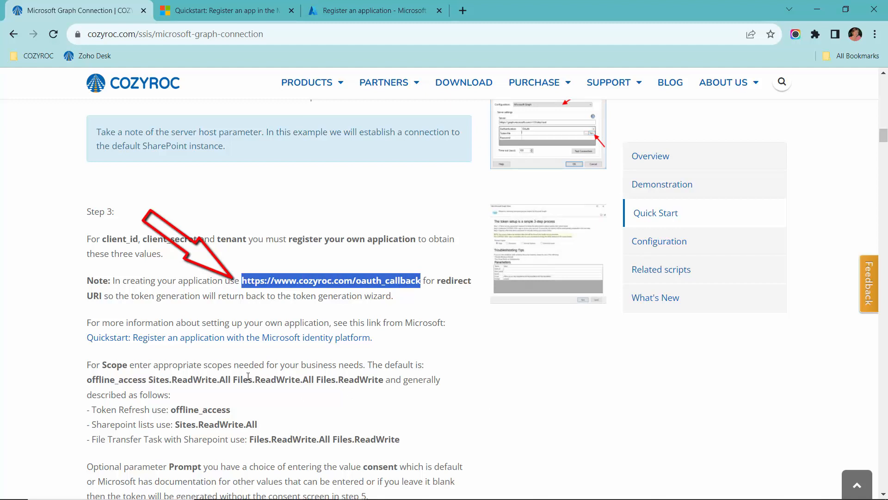
# Step: Read Microsoft Learn's Register an application quickstart, then return to the Azure registration form
pyautogui.click(205, 342)
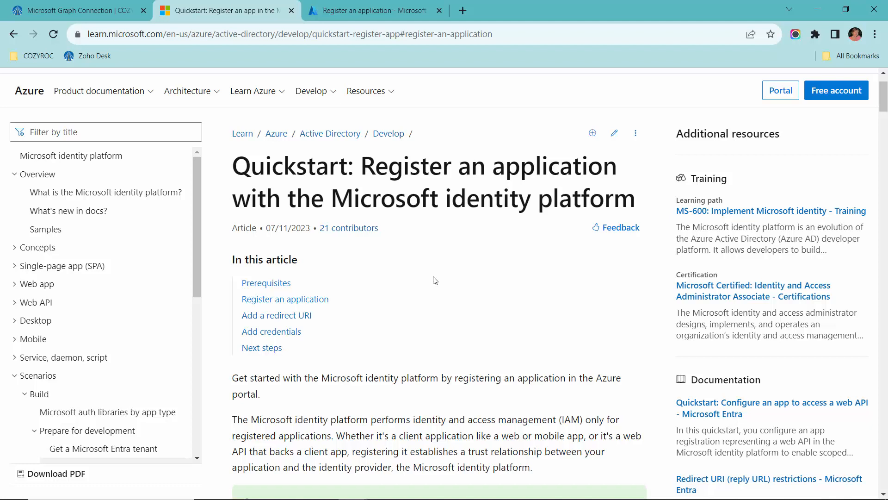
pyautogui.scroll(-1, 435, 280)
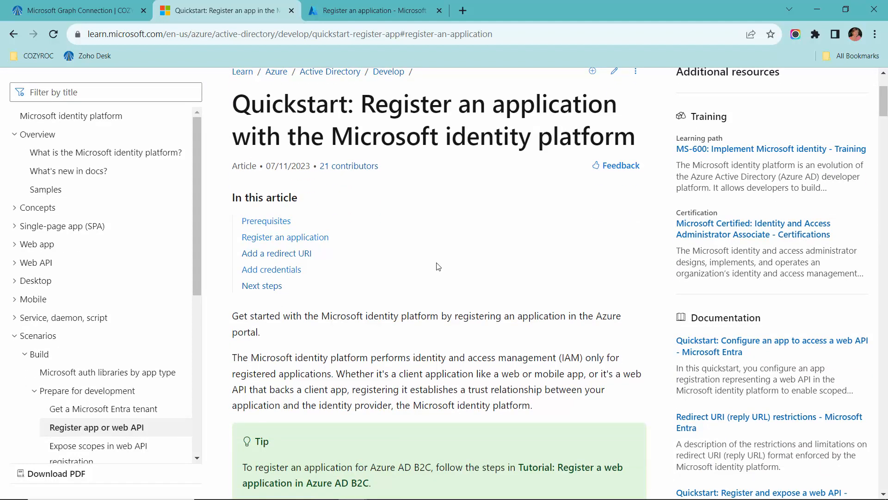
pyautogui.scroll(-4, 436, 271)
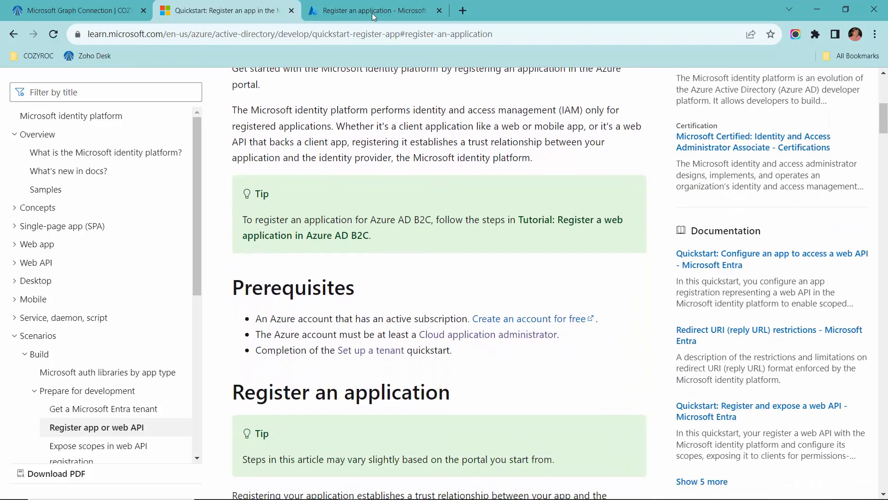
pyautogui.click(362, 12)
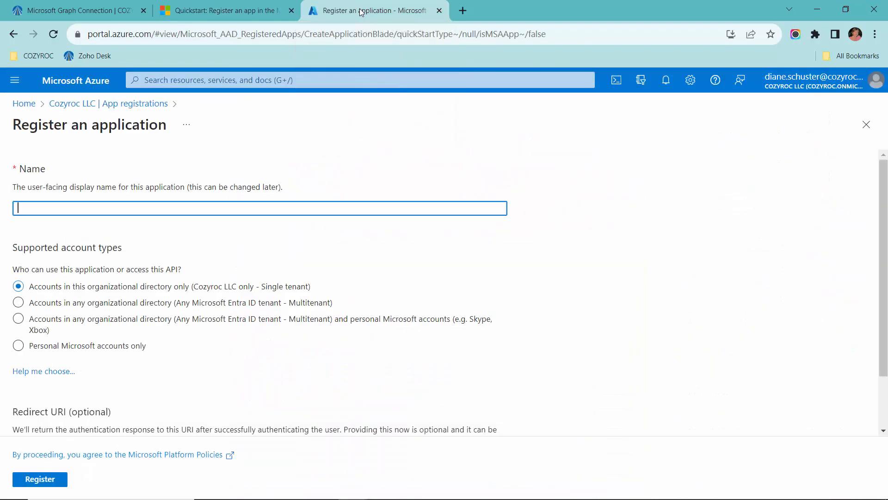
# Step: Go from Azure Home through the Microsoft Entra ID overview to the App registrations list
pyautogui.click(24, 103)
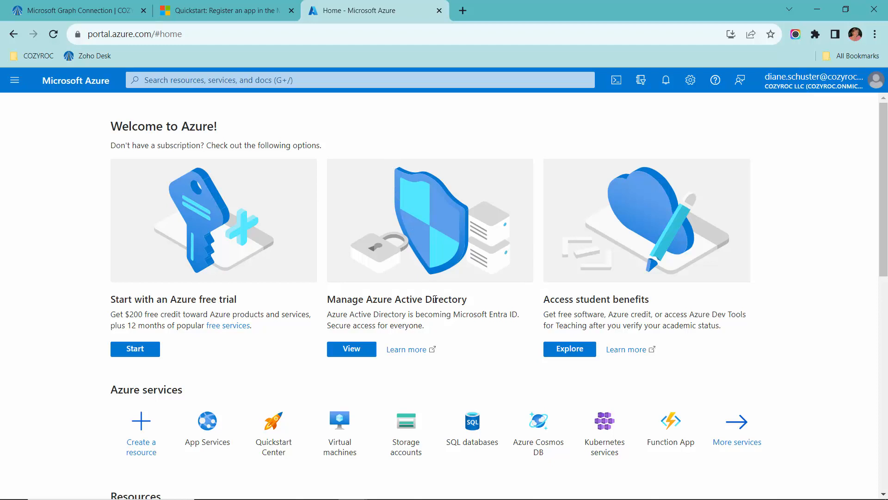
pyautogui.click(346, 350)
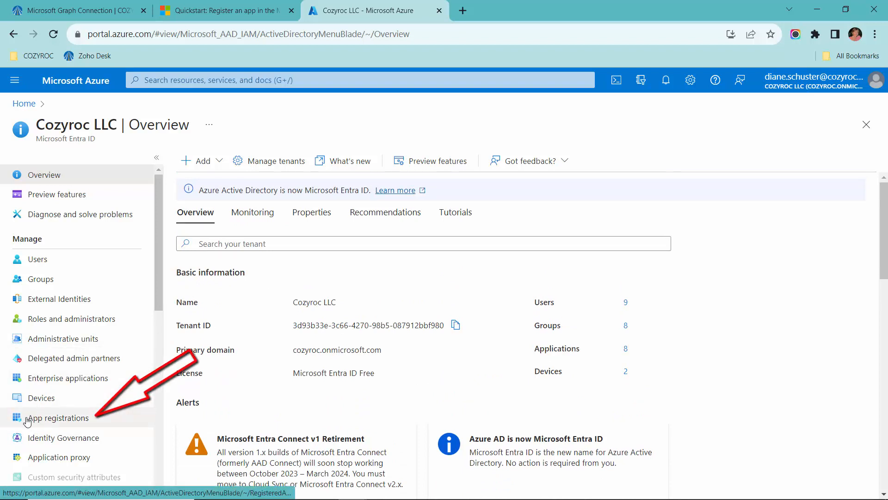
pyautogui.click(71, 418)
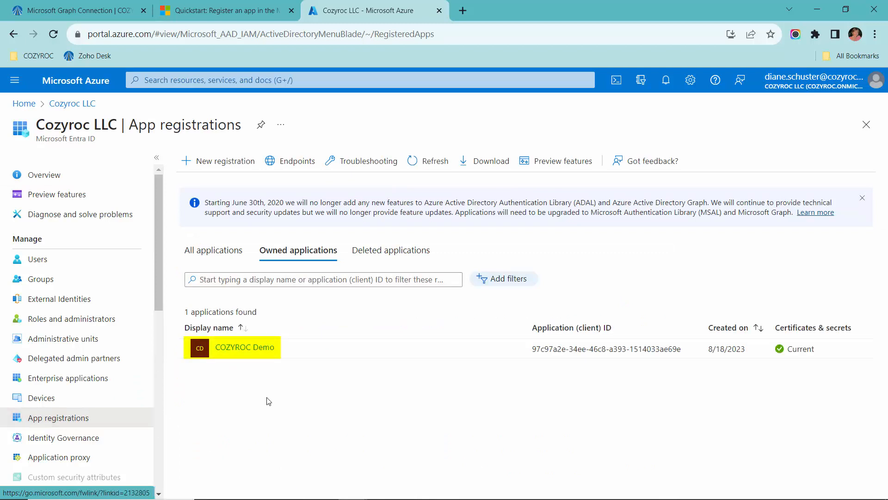
# Step: Start a new registration named 'COZYROC Demo 1' for this organization's accounts only
pyautogui.click(218, 164)
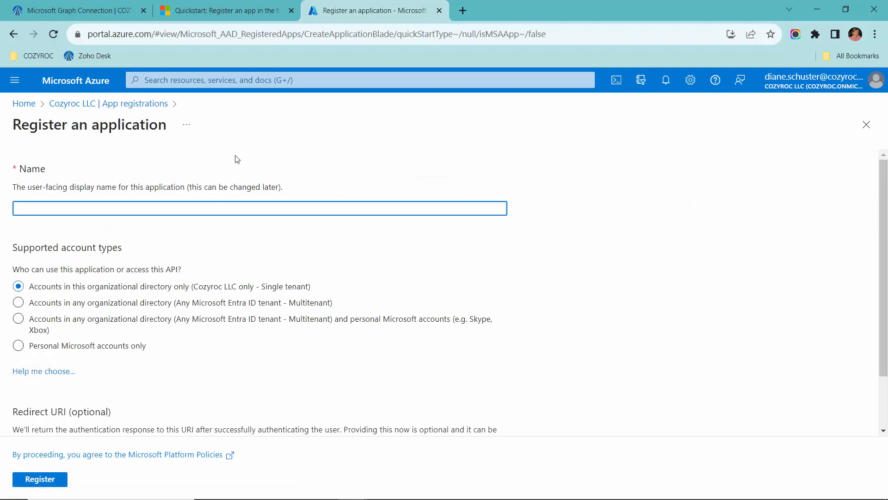
pyautogui.write('COZYROC Demo 1')
pyautogui.moveTo(206, 271); pyautogui.dragTo(13, 270)
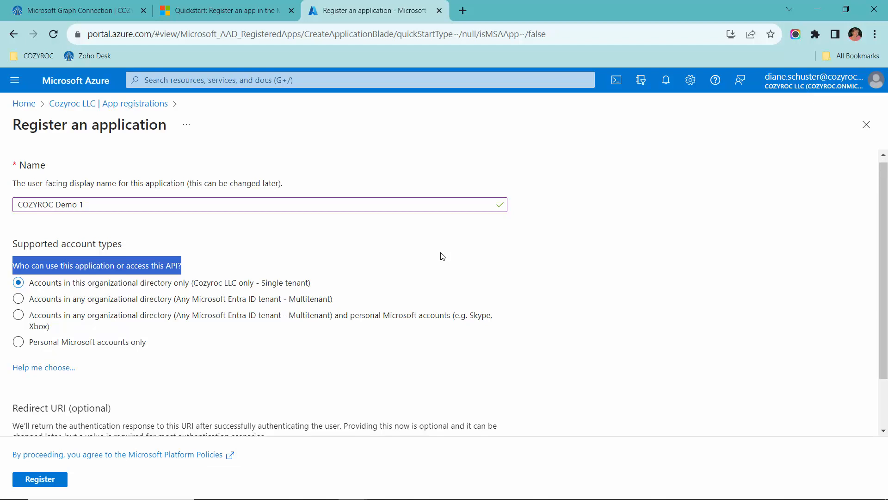
pyautogui.scroll(-2, 441, 256)
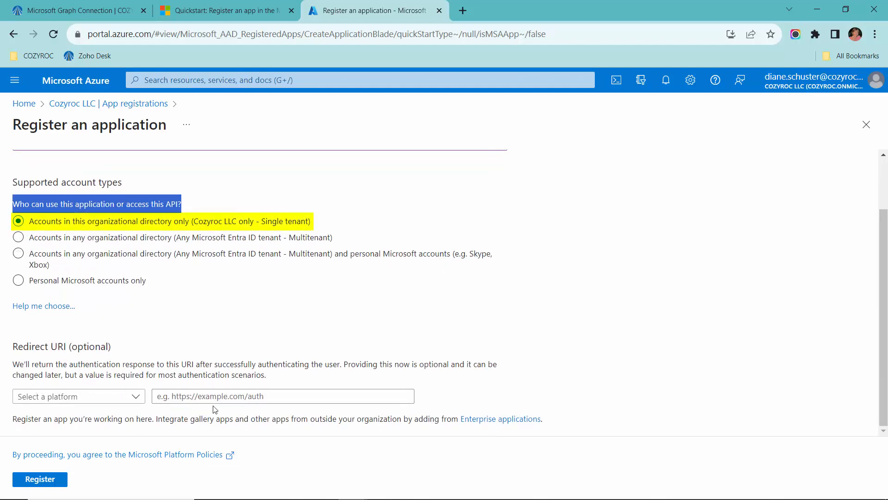
pyautogui.click(82, 11)
pyautogui.scroll(7, 356, 250)
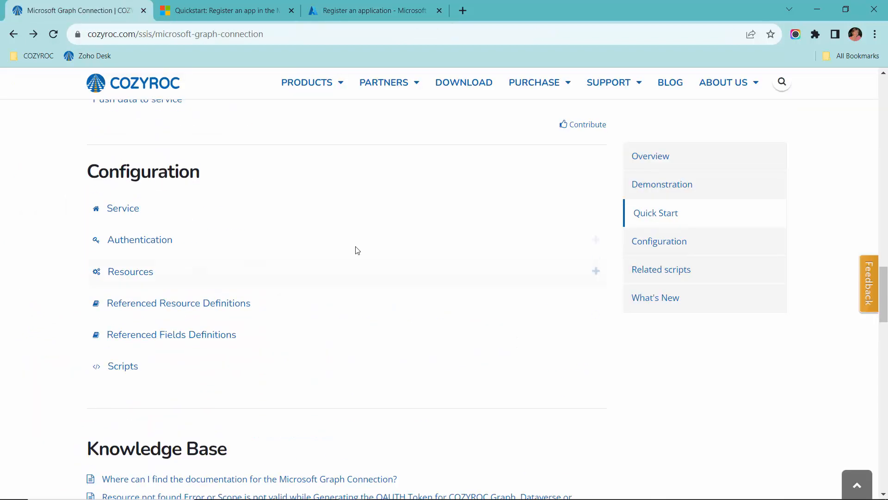
pyautogui.click(155, 154)
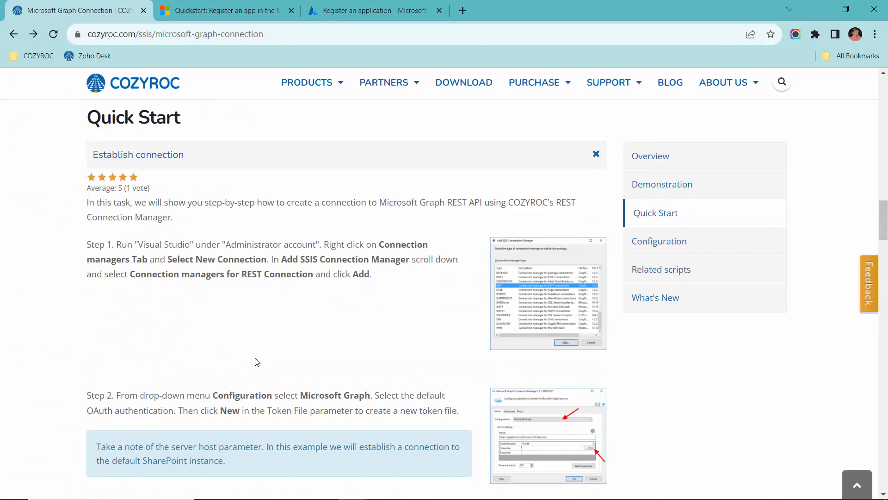
pyautogui.scroll(-1, 256, 359)
pyautogui.scroll(-7, 256, 360)
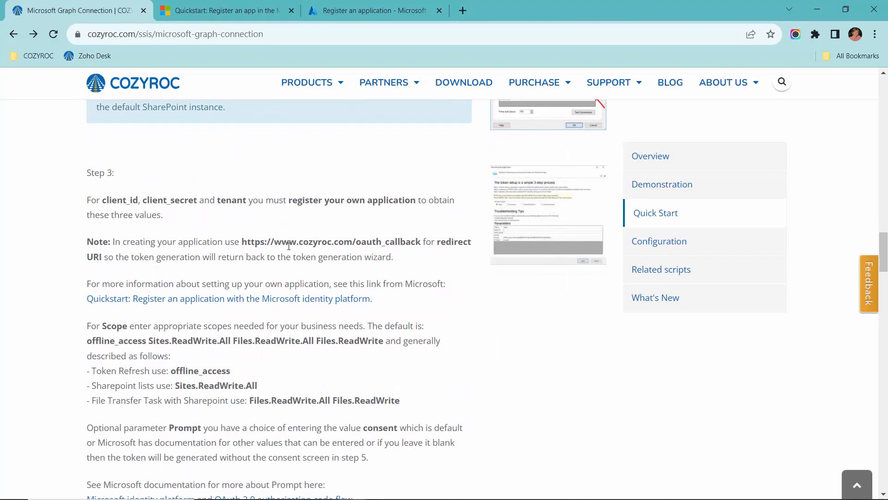
pyautogui.moveTo(244, 240); pyautogui.dragTo(421, 241)
pyautogui.hotkey('ctrl', 'c')
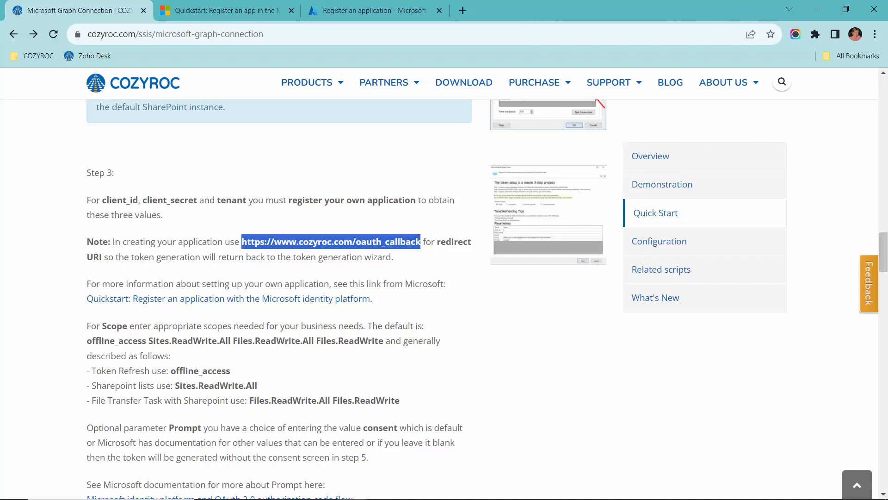
pyautogui.click(356, 13)
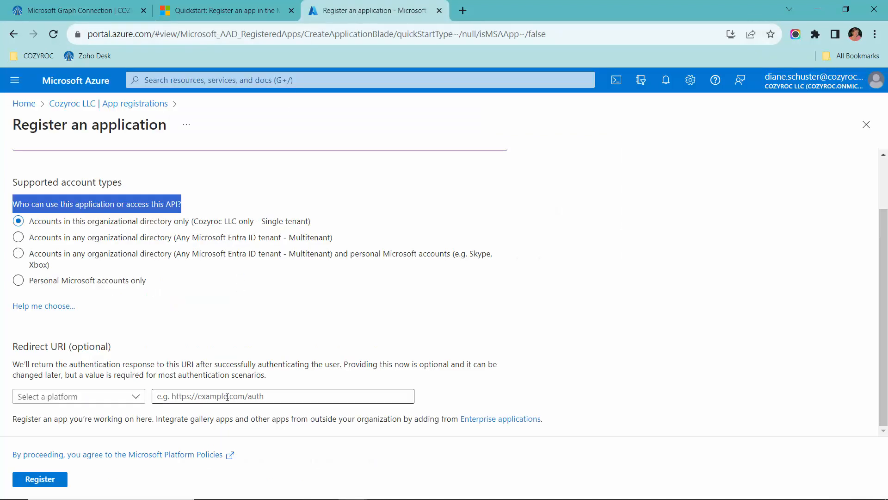
pyautogui.click(135, 398)
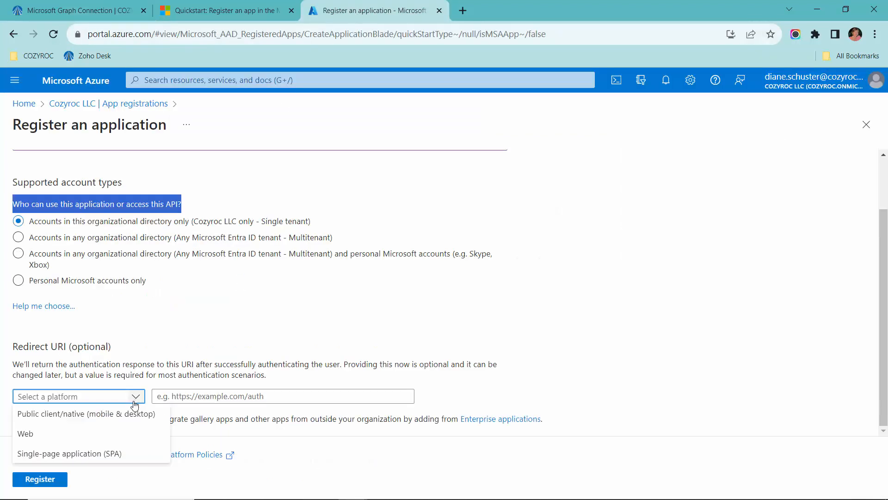
pyautogui.click(35, 435)
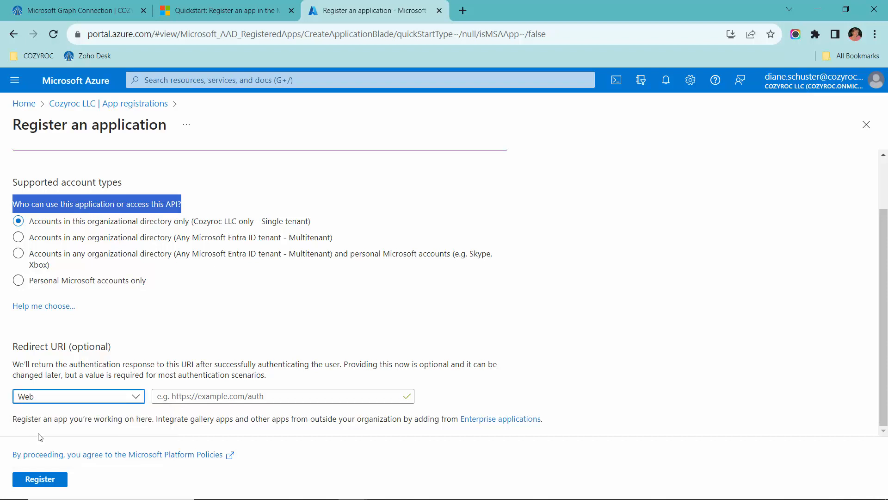
pyautogui.click(194, 401)
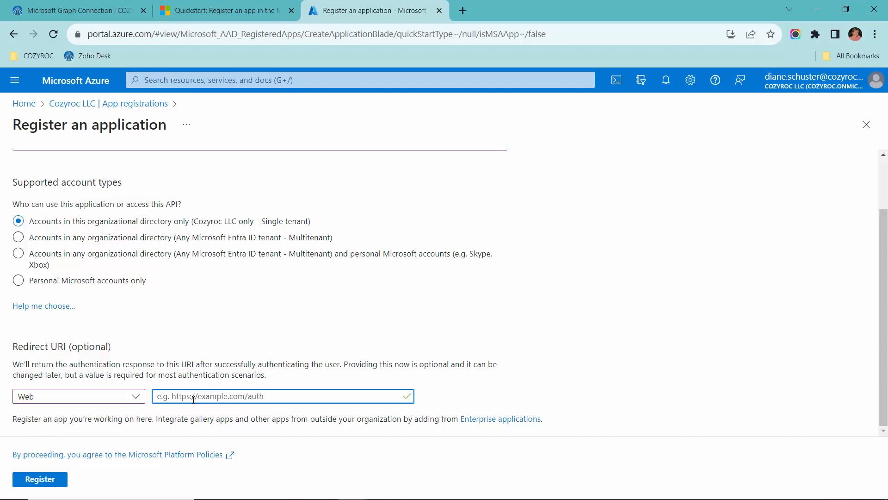
pyautogui.hotkey('ctrl', 'v')
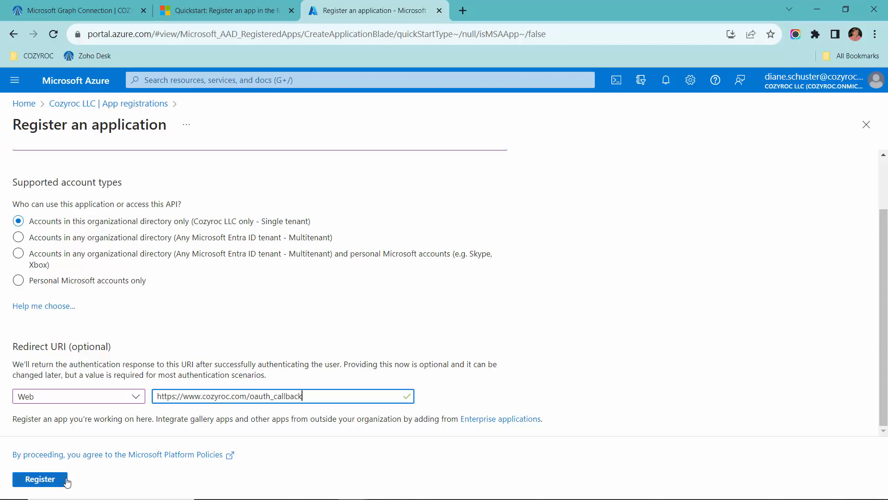
pyautogui.click(35, 481)
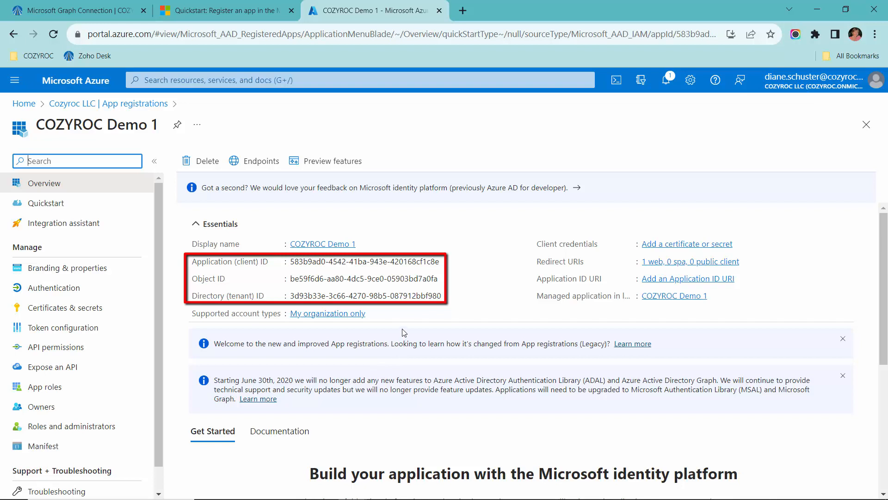
# Step: Copy the COZYROC Demo 1 app's Application (client) ID from its Overview page
pyautogui.moveTo(366, 257)
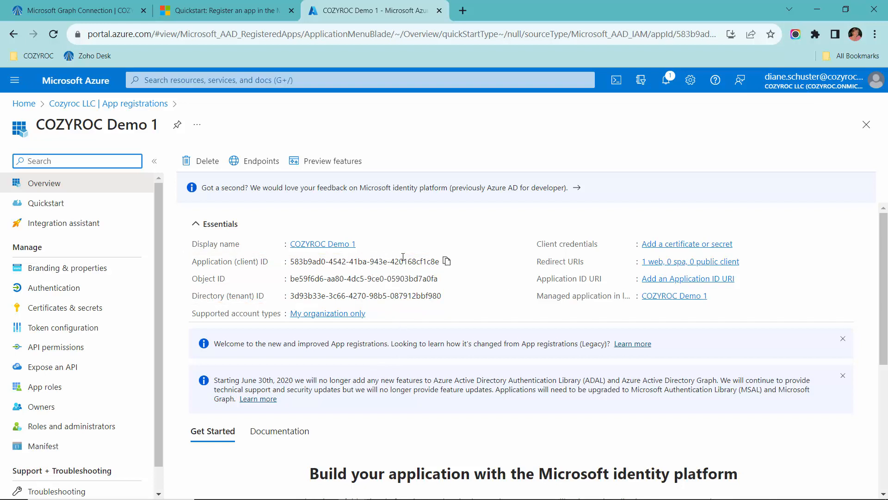
pyautogui.click(447, 262)
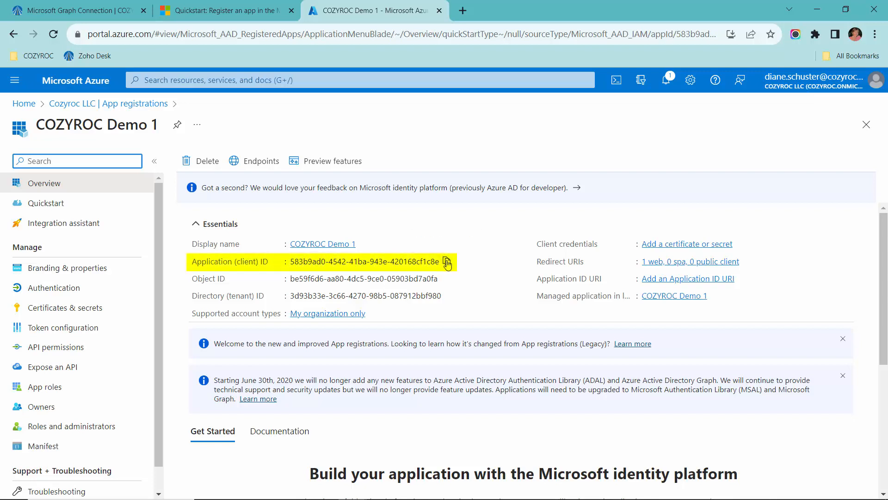
pyautogui.click(447, 262)
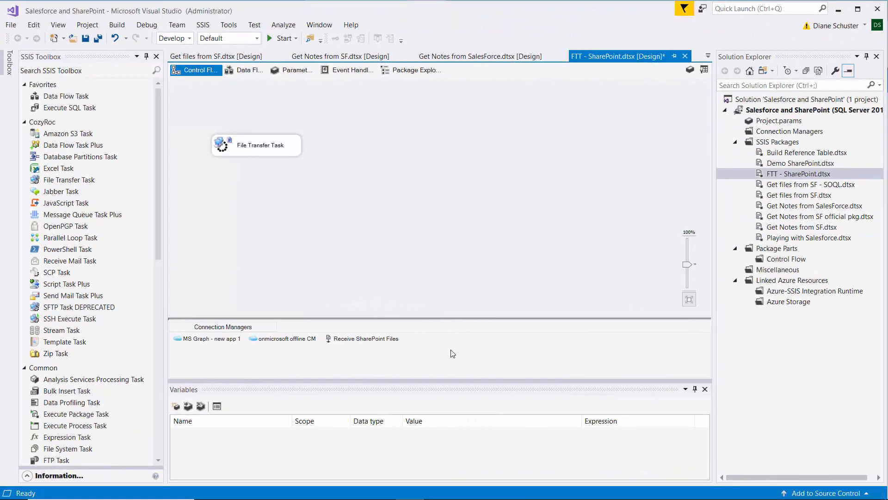
# Step: Add a new REST connection manager from the Connection Managers area's New Connection list
pyautogui.rightClick(445, 352)
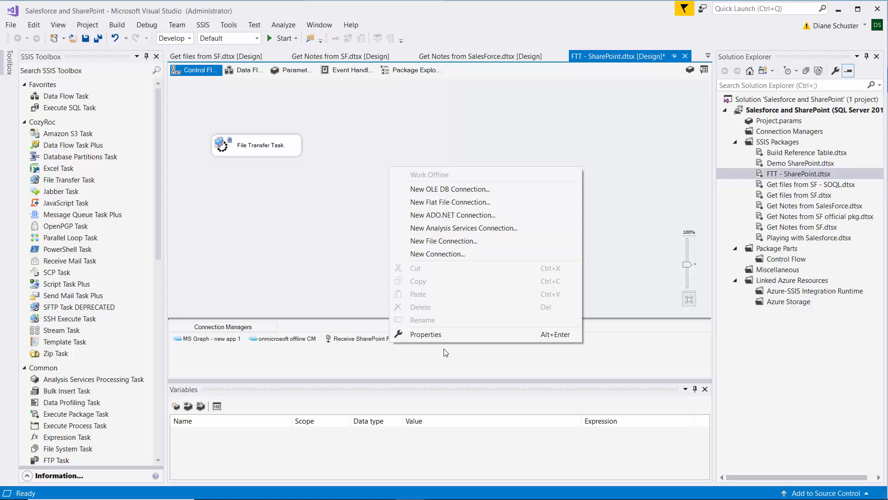
pyautogui.click(435, 254)
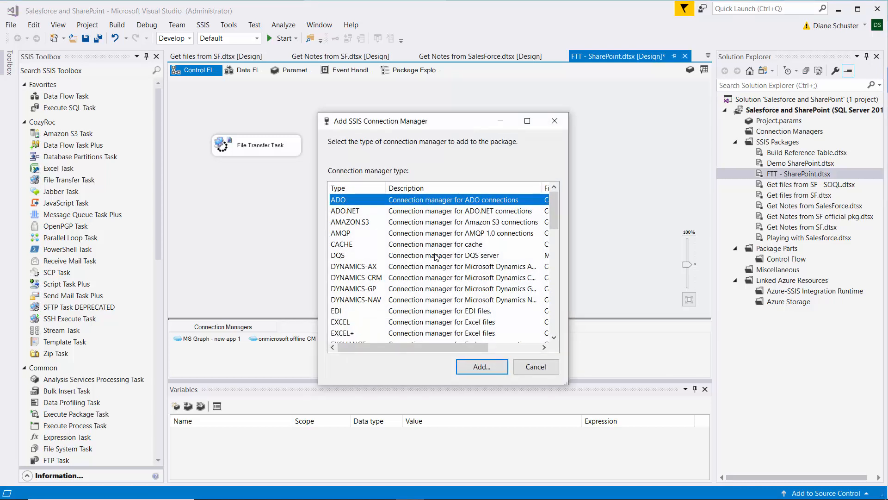
pyautogui.moveTo(554, 203); pyautogui.dragTo(559, 289)
pyautogui.click(436, 300)
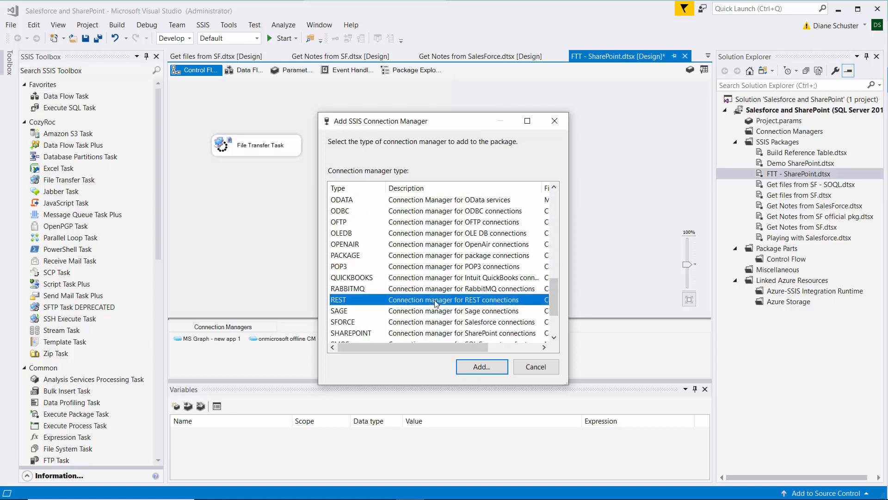
pyautogui.doubleClick(436, 300)
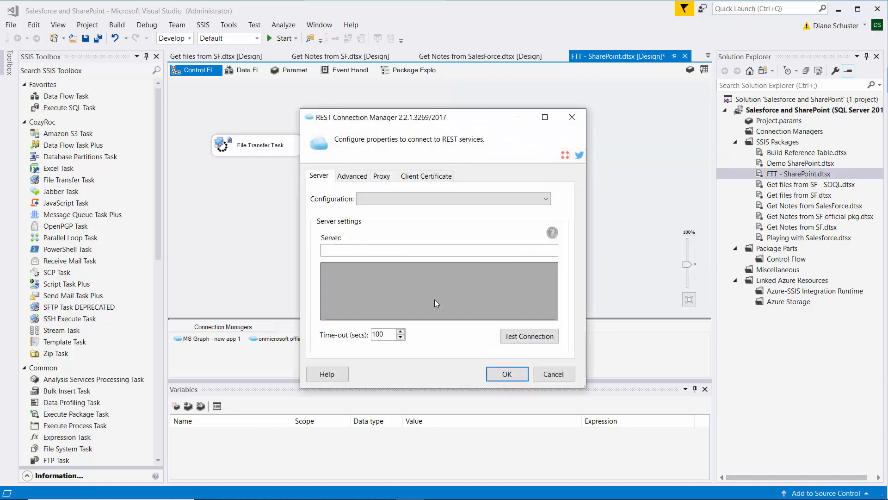
# Step: Apply the Microsoft Graph configuration preset to the REST connection and edit its Token file
pyautogui.click(547, 199)
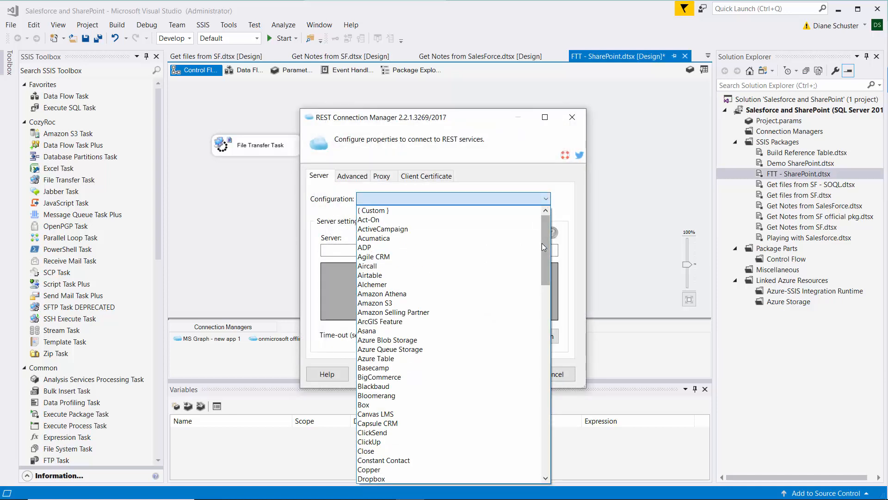
pyautogui.moveTo(542, 243); pyautogui.dragTo(561, 387)
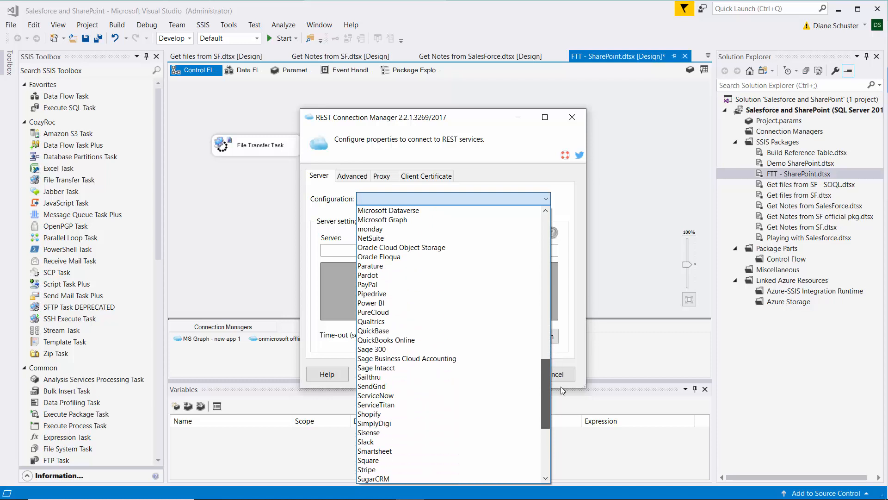
pyautogui.click(405, 220)
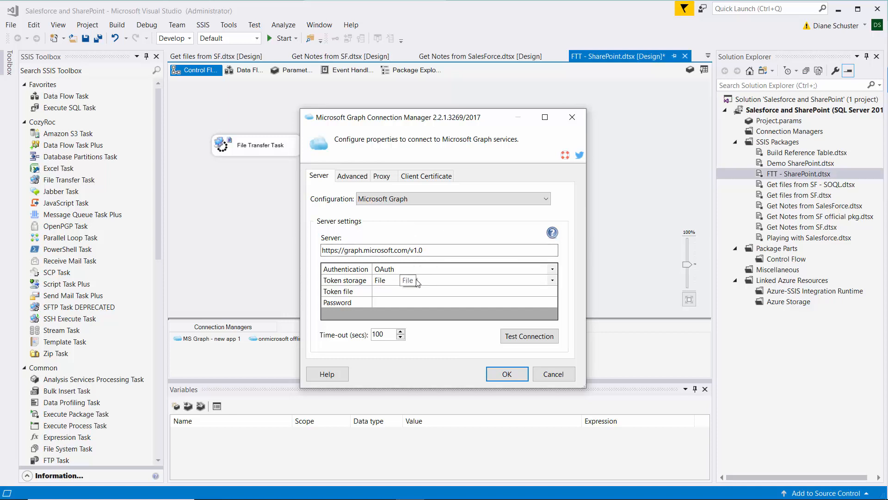
pyautogui.click(388, 293)
# Step: Create a new token using the Chromium engine with the new app's client ID as client_id
pyautogui.click(549, 290)
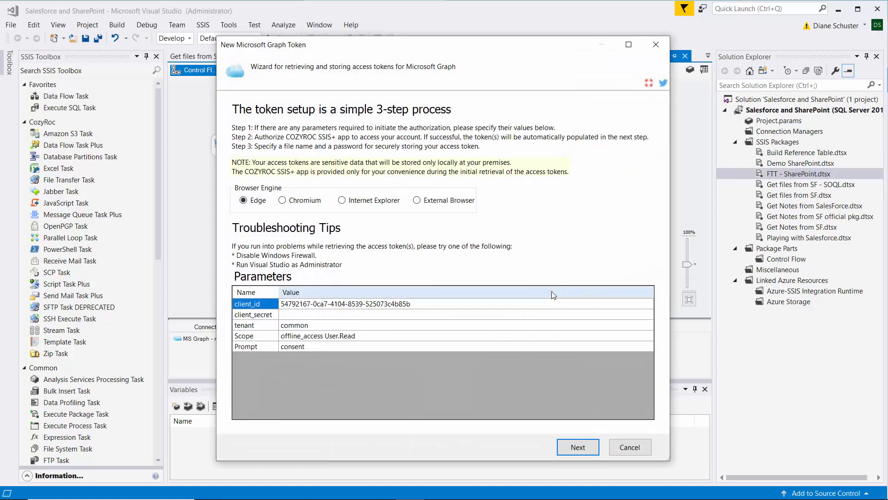
pyautogui.click(282, 200)
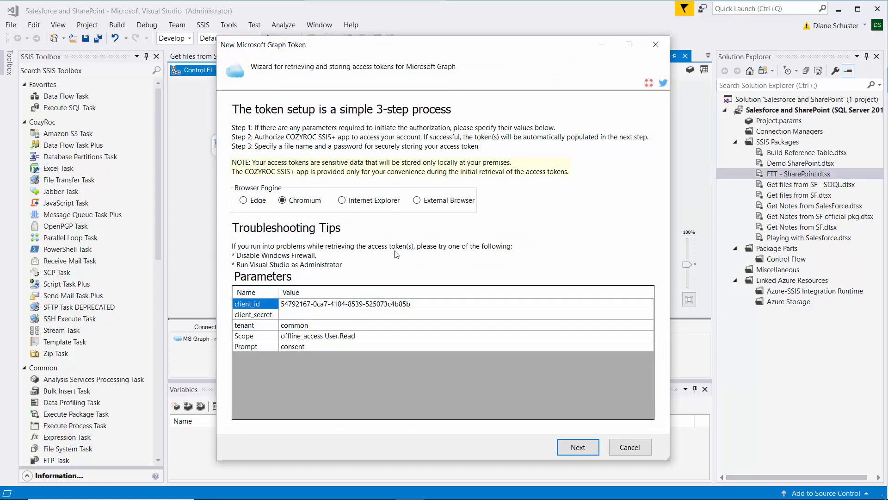
pyautogui.click(433, 305)
pyautogui.moveTo(433, 306); pyautogui.dragTo(262, 309)
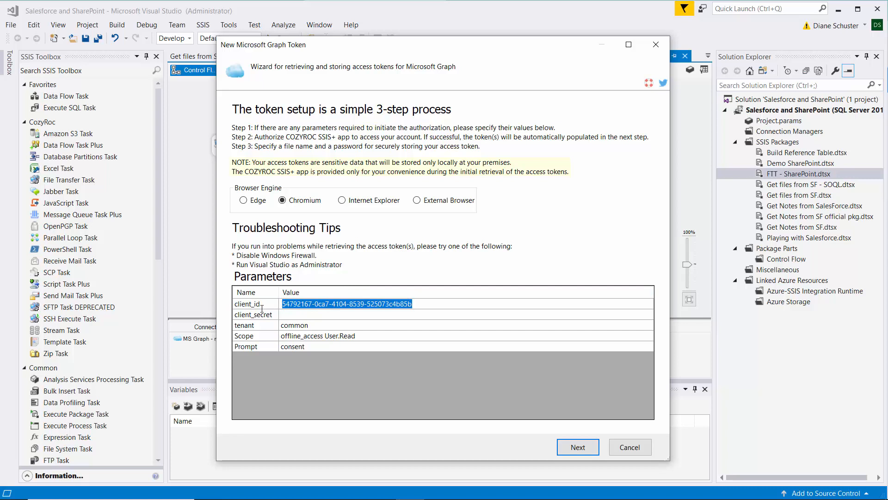
pyautogui.hotkey('ctrl', 'v')
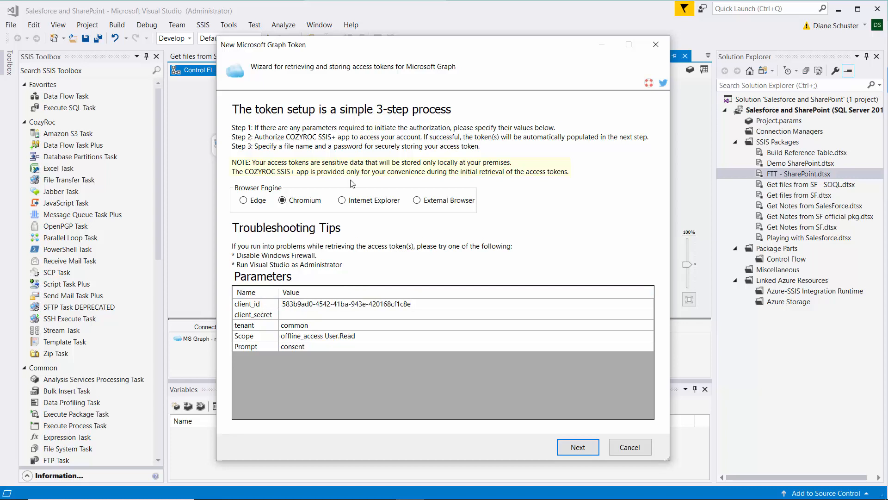
pyautogui.moveTo(356, 494)
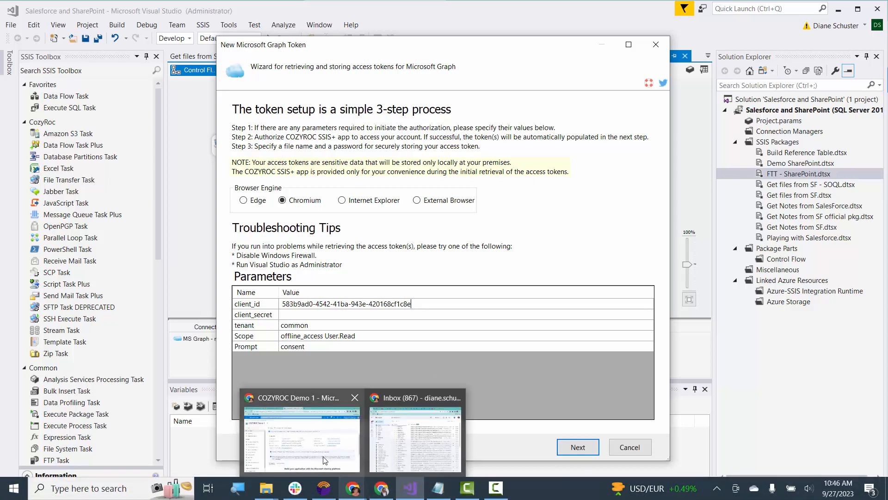
pyautogui.click(324, 455)
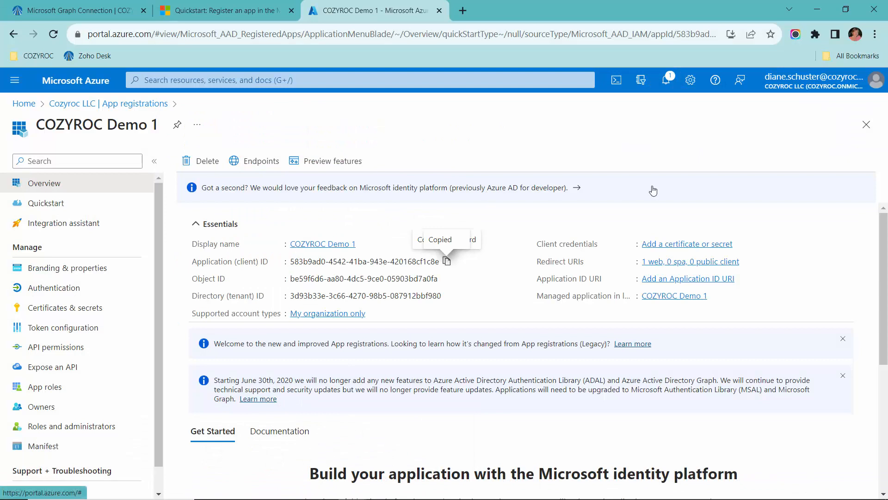
# Step: Create a 180-day client secret for COZYROC Demo 1, expiring 3/25/2024, and copy its value
pyautogui.click(686, 246)
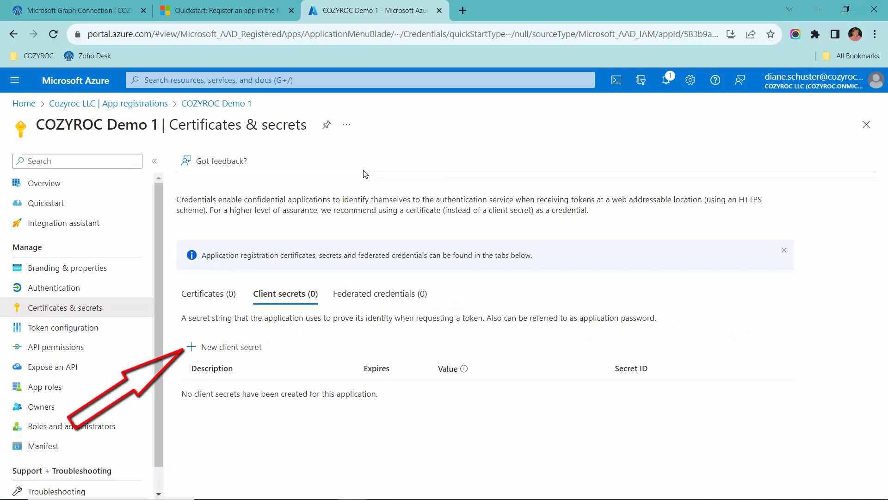
pyautogui.click(212, 352)
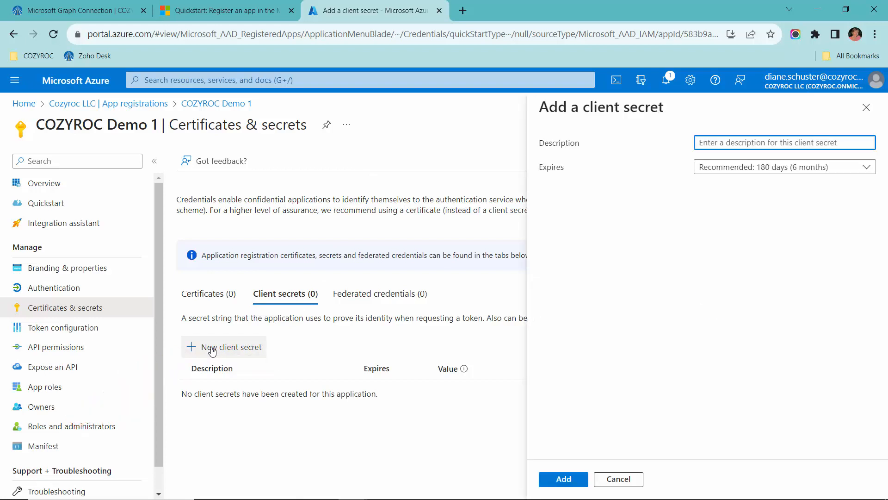
pyautogui.write('Diane s')
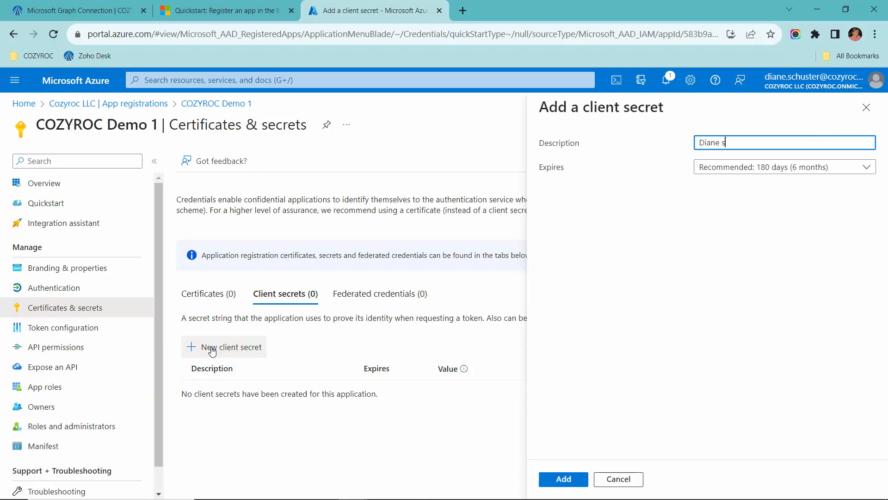
pyautogui.write('ecret')
pyautogui.click(867, 168)
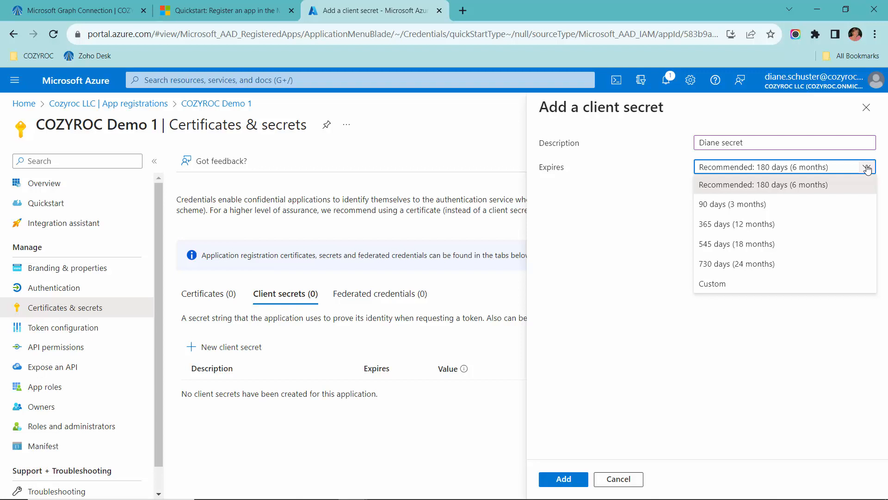
pyautogui.click(868, 169)
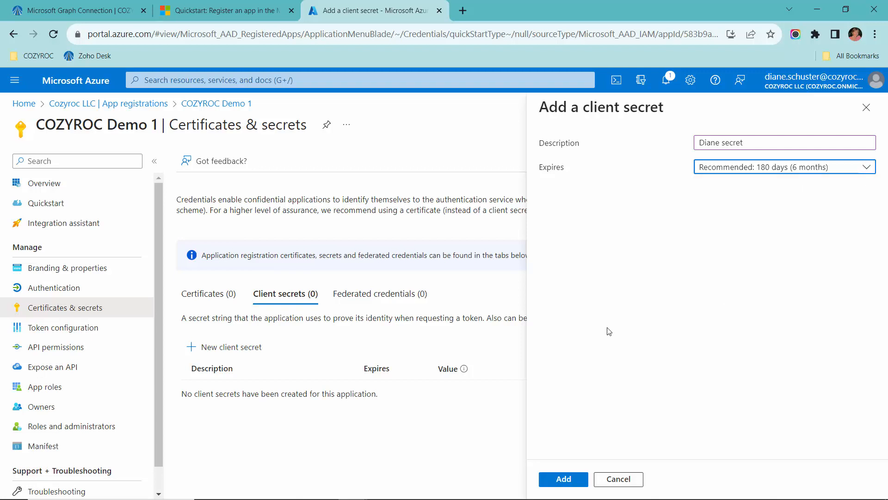
pyautogui.click(568, 481)
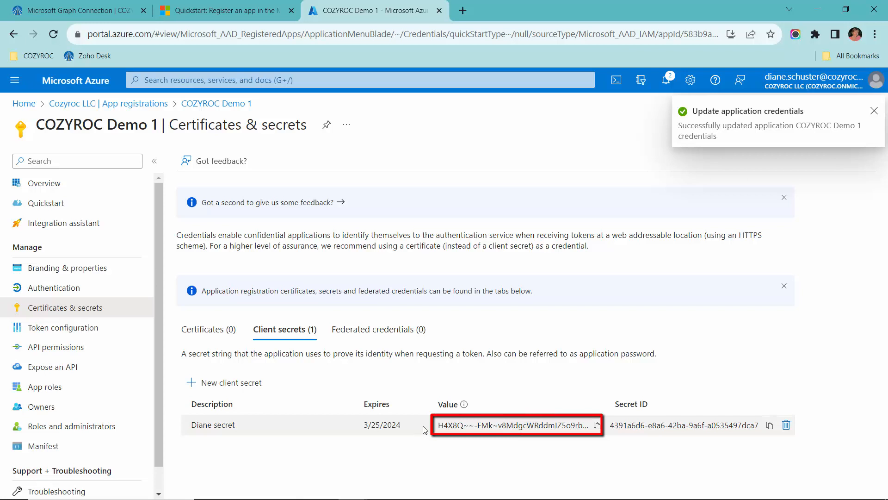
pyautogui.click(597, 425)
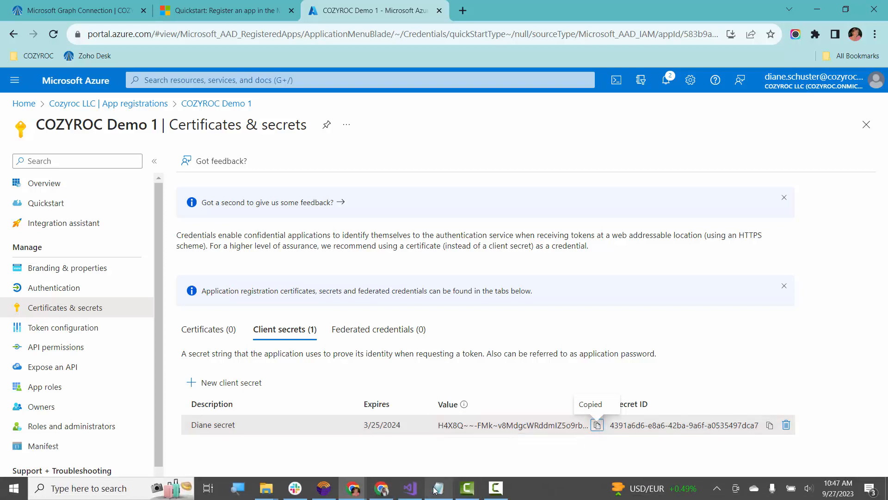
pyautogui.moveTo(439, 489)
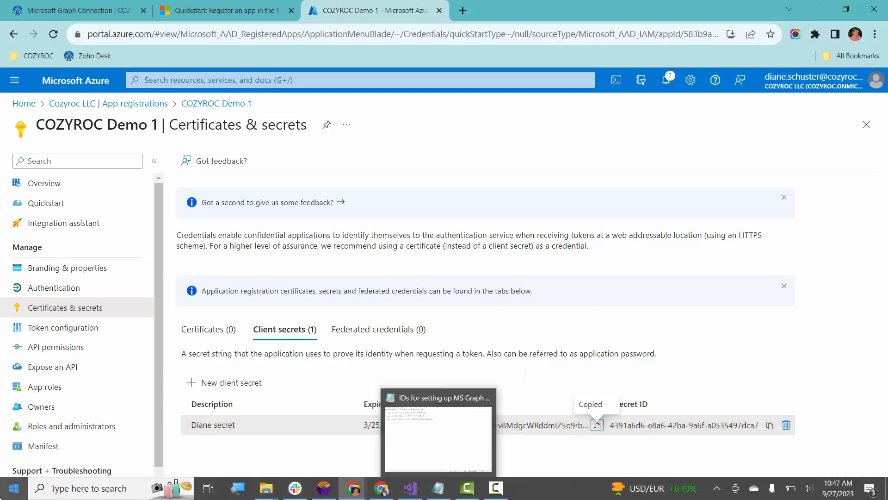
# Step: Start a new Notepad note reading 'client secret:' followed by the pasted secret value
pyautogui.click(14, 494)
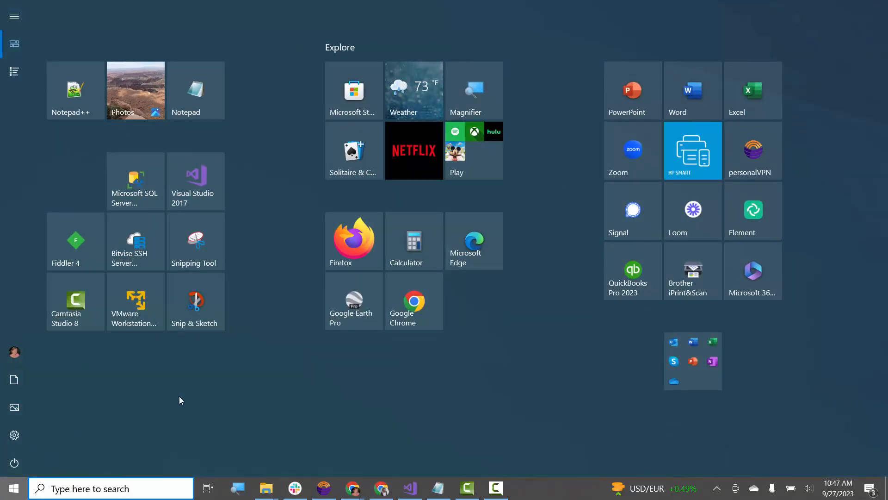
pyautogui.click(200, 95)
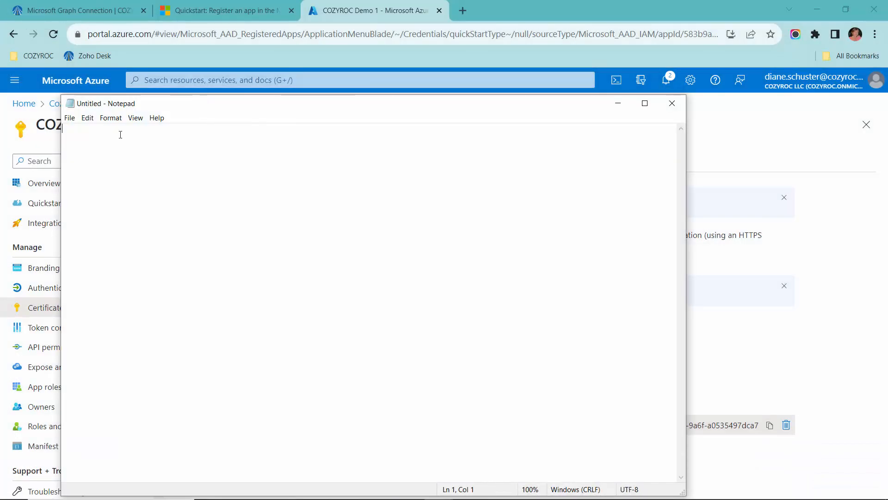
pyautogui.write('client secret')
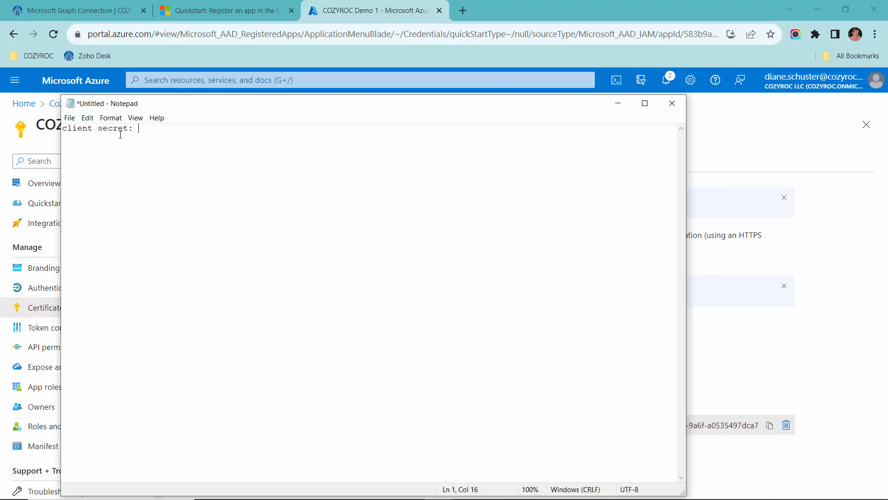
pyautogui.write(':')
pyautogui.hotkey('ctrl', 'v')
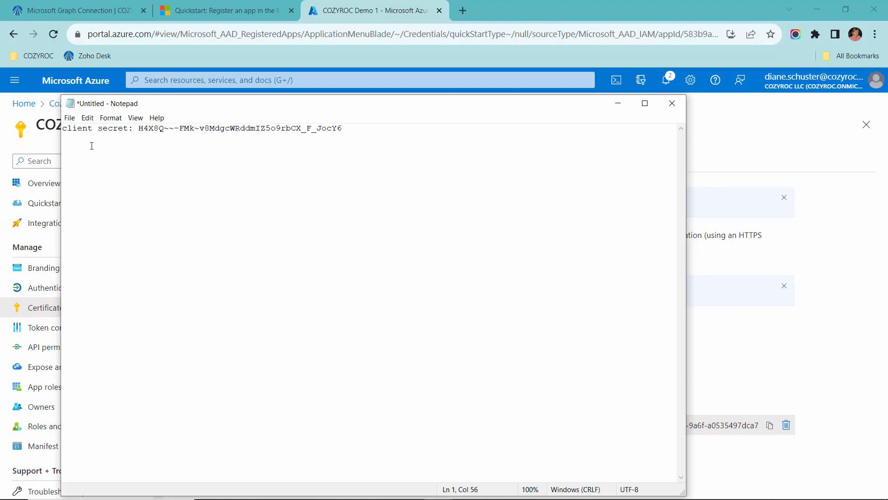
pyautogui.moveTo(460, 105); pyautogui.dragTo(478, 179)
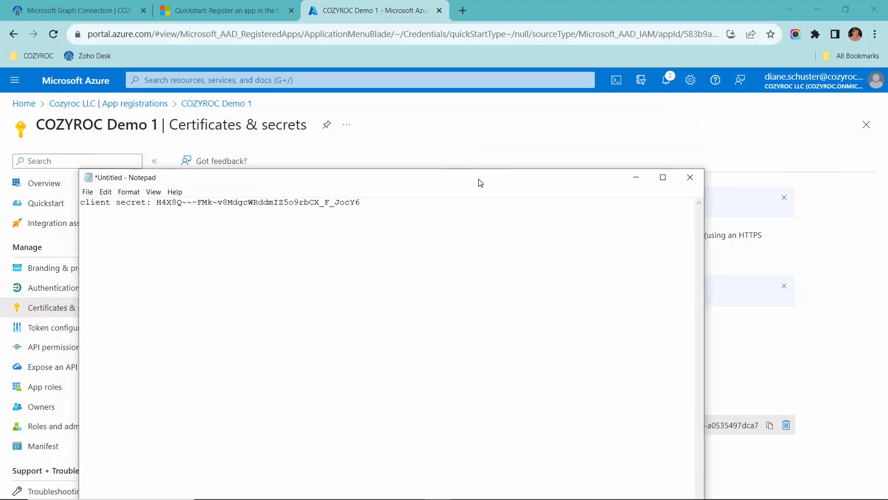
pyautogui.click(652, 112)
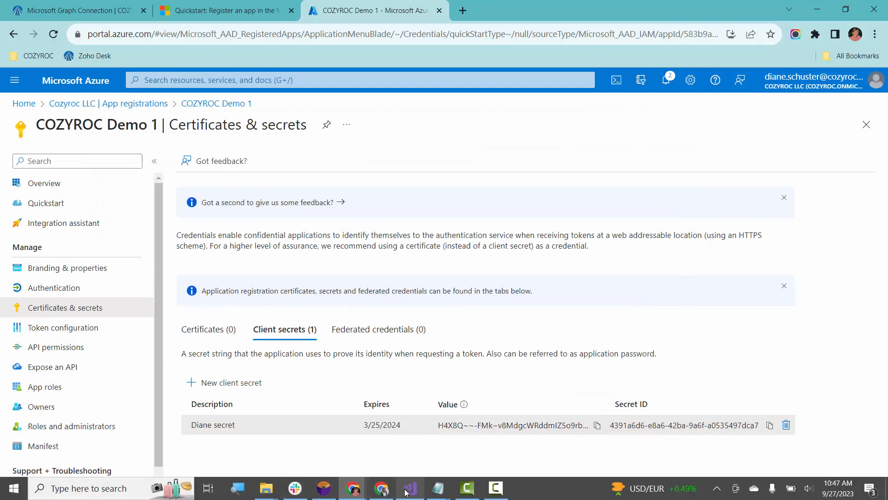
# Step: Paste the new client secret into the token wizard's client_secret parameter
pyautogui.click(410, 488)
pyautogui.click(292, 314)
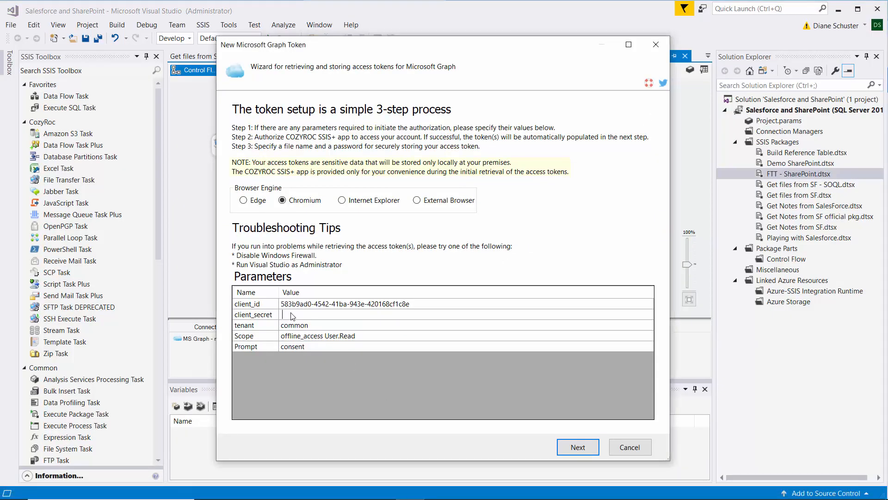
pyautogui.hotkey('ctrl', 'v')
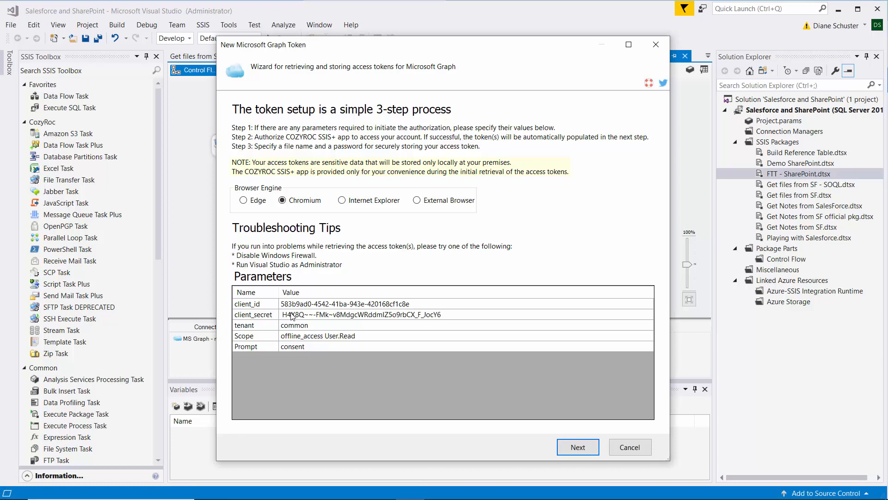
# Step: Return to the COZYROC Demo 1 Overview page in the Azure portal
pyautogui.click(333, 327)
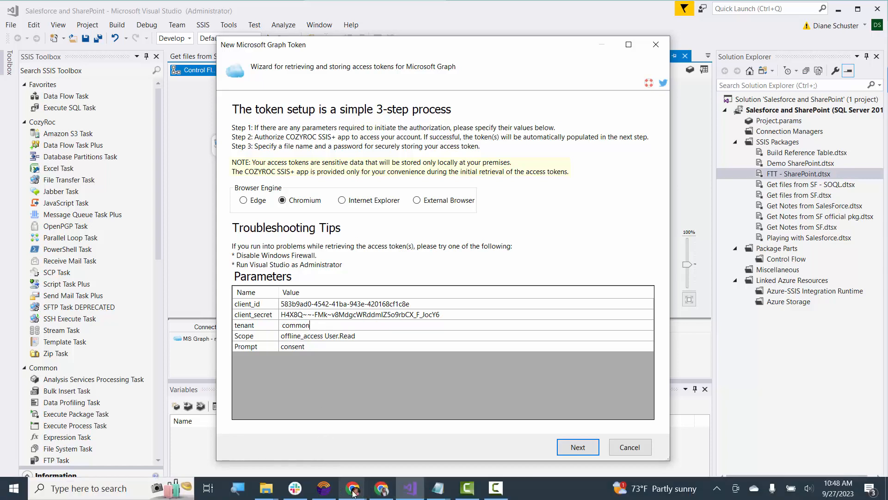
pyautogui.moveTo(352, 492)
pyautogui.click(311, 430)
pyautogui.click(44, 184)
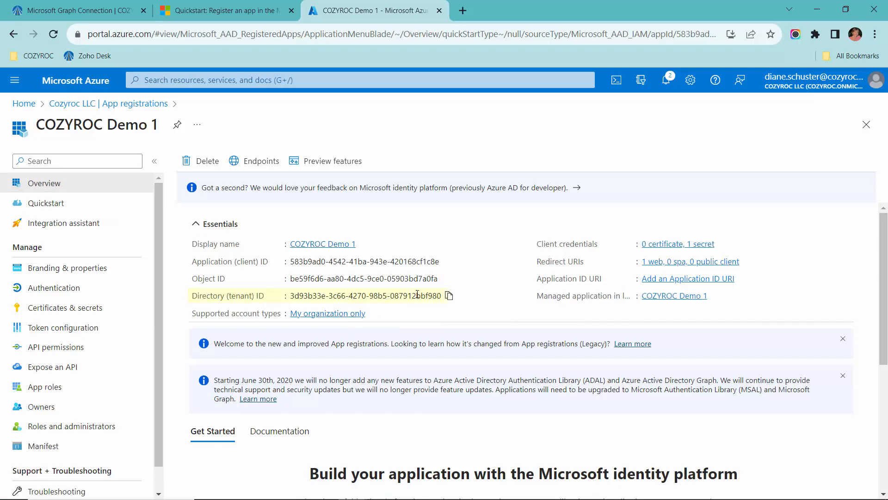
# Step: Replace 'common' in the wizard's tenant parameter with the app's Directory (tenant) ID
pyautogui.click(448, 297)
pyautogui.moveTo(377, 490)
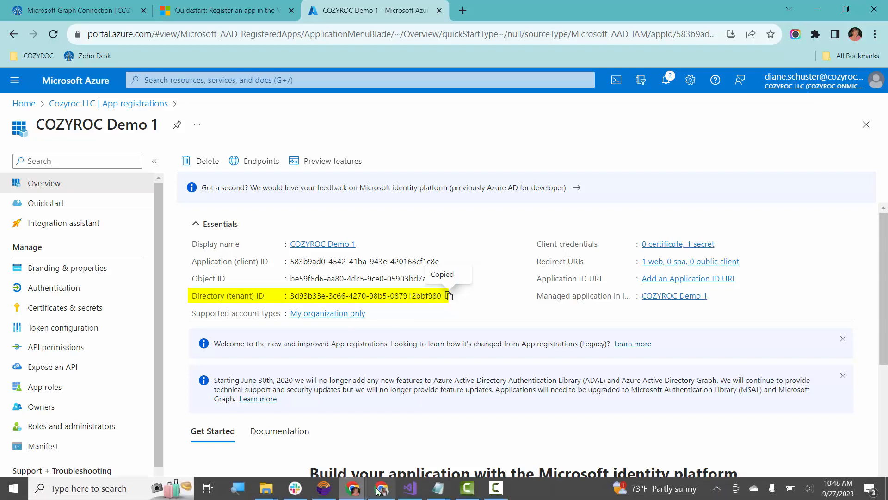
pyautogui.click(410, 488)
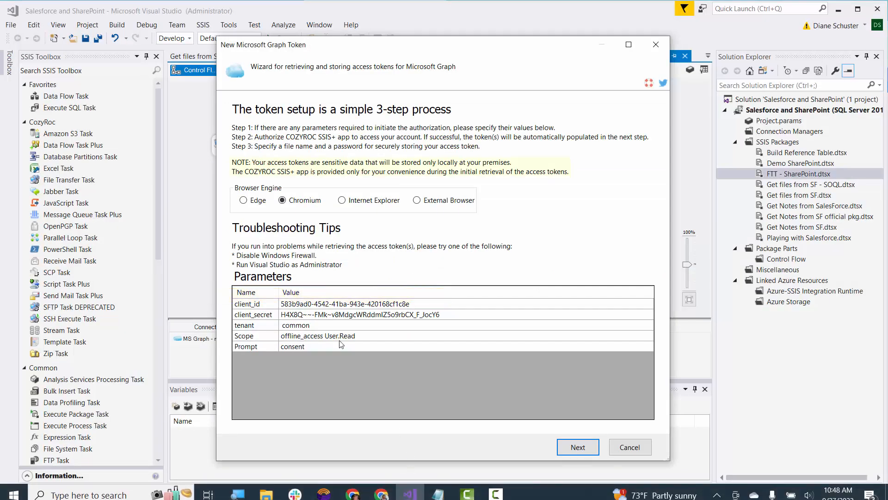
pyautogui.click(271, 323)
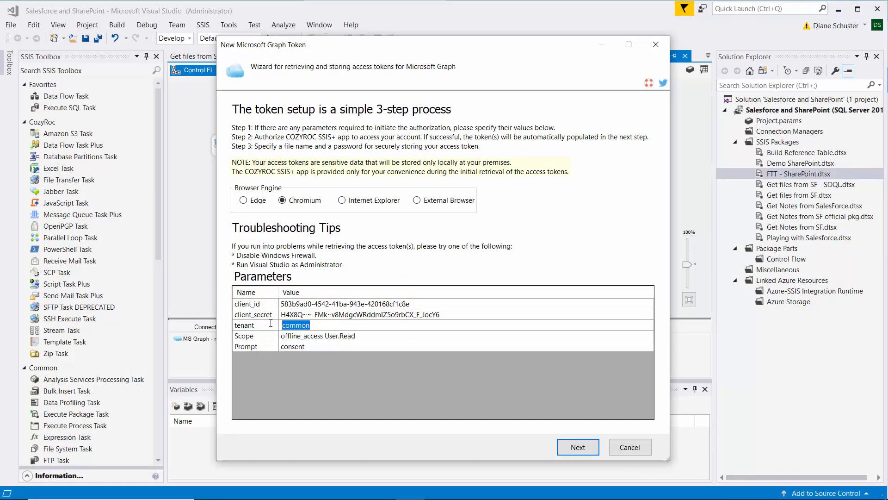
pyautogui.press('BackSpace')
pyautogui.hotkey('ctrl', 'v')
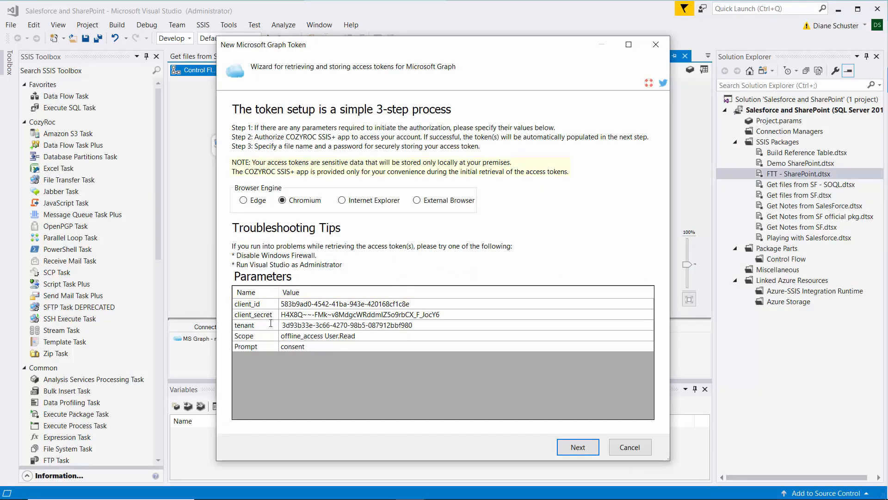
pyautogui.click(376, 338)
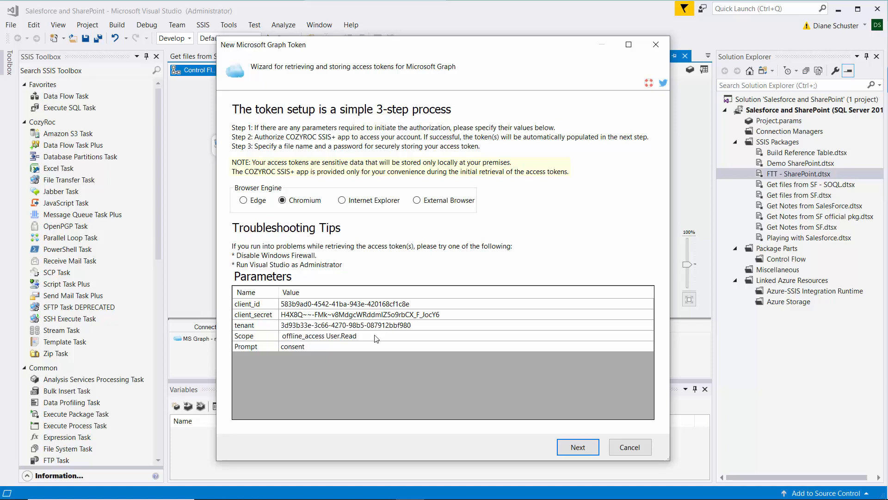
pyautogui.moveTo(354, 495)
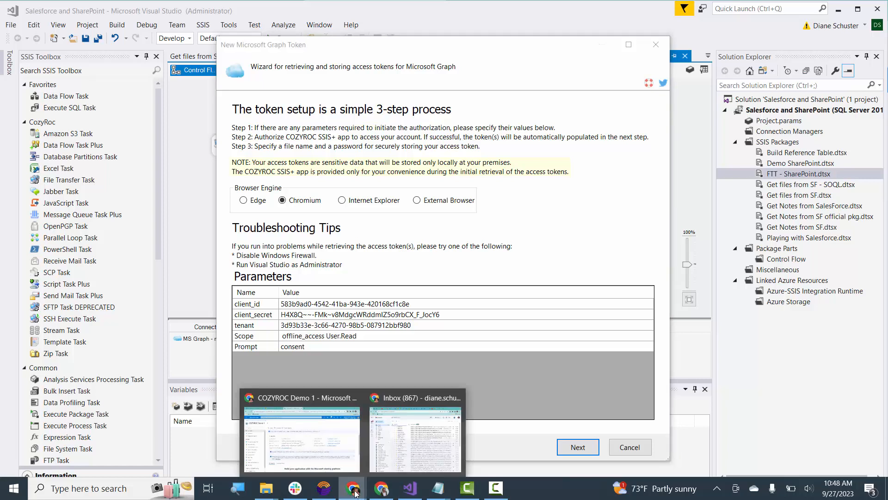
pyautogui.click(318, 462)
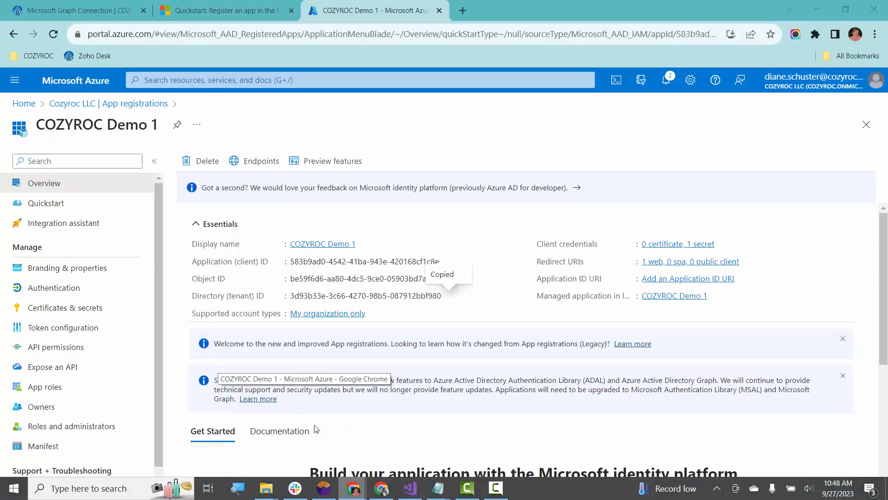
# Step: Copy the scopes 'Files.ReadWrite.All Files.ReadWrite' from the Microsoft Graph Connection Quick Start page
pyautogui.click(54, 10)
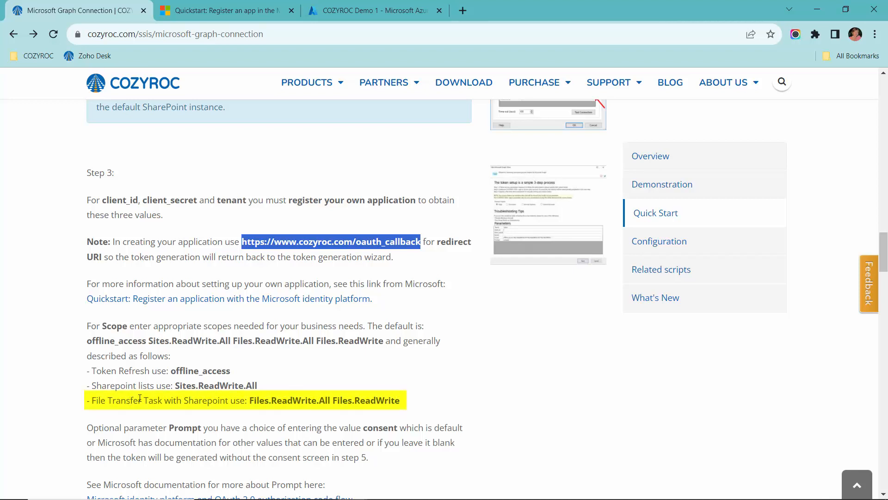
pyautogui.click(187, 400)
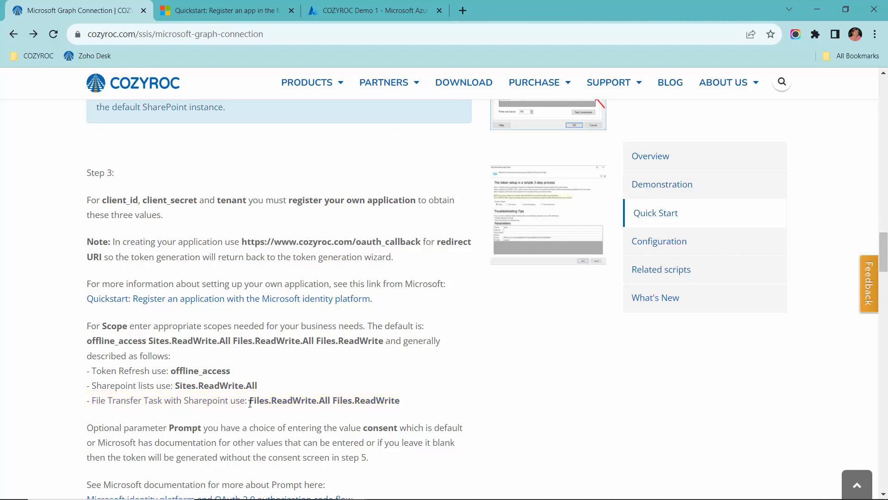
pyautogui.moveTo(249, 401); pyautogui.dragTo(410, 402)
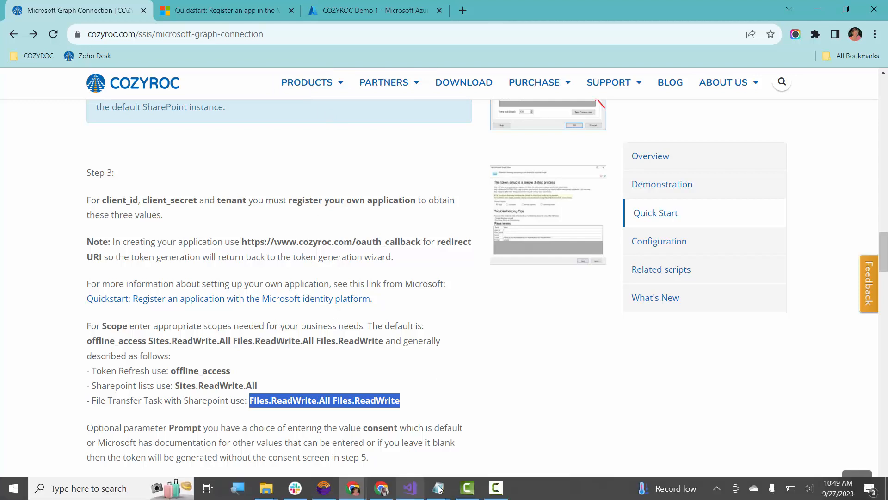
pyautogui.click(438, 489)
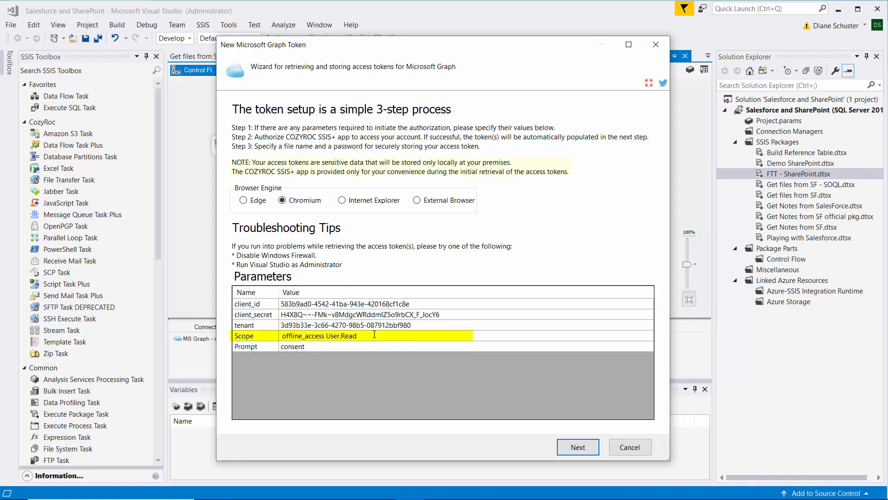
# Step: Append the file scopes to Scope, sign in with the Microsoft account, and accept the permissions
pyautogui.hotkey('ctrl', 'v')
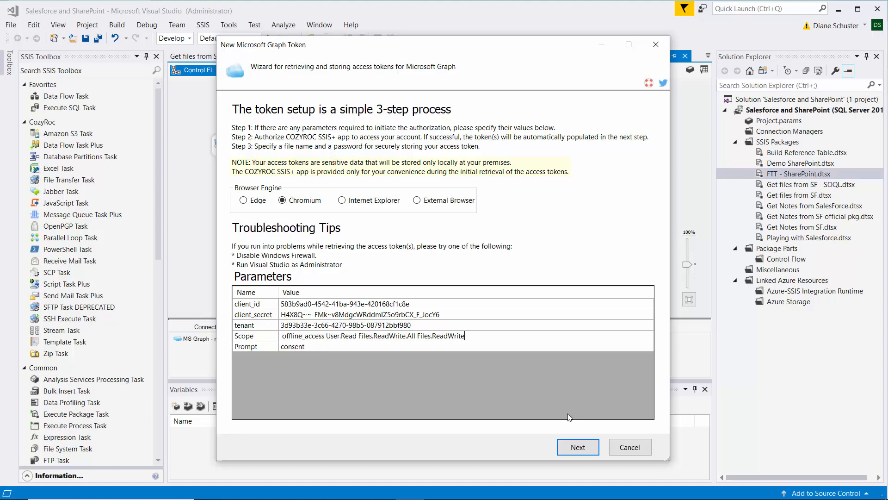
pyautogui.click(582, 447)
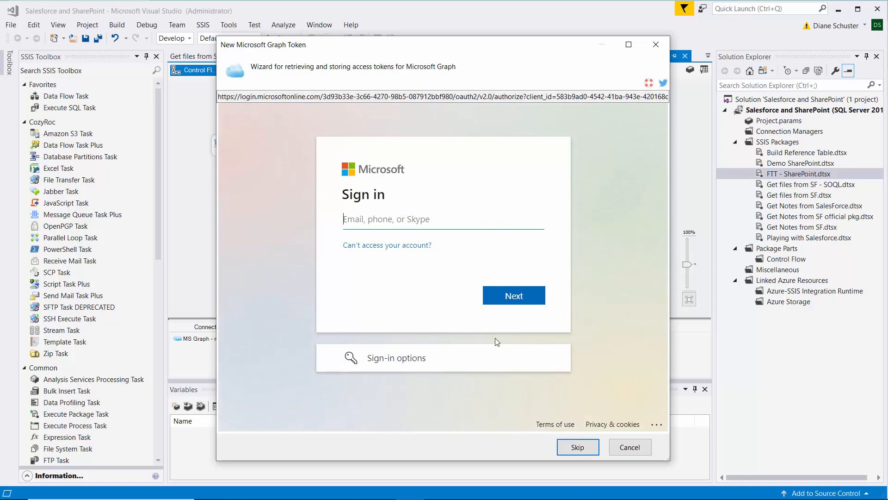
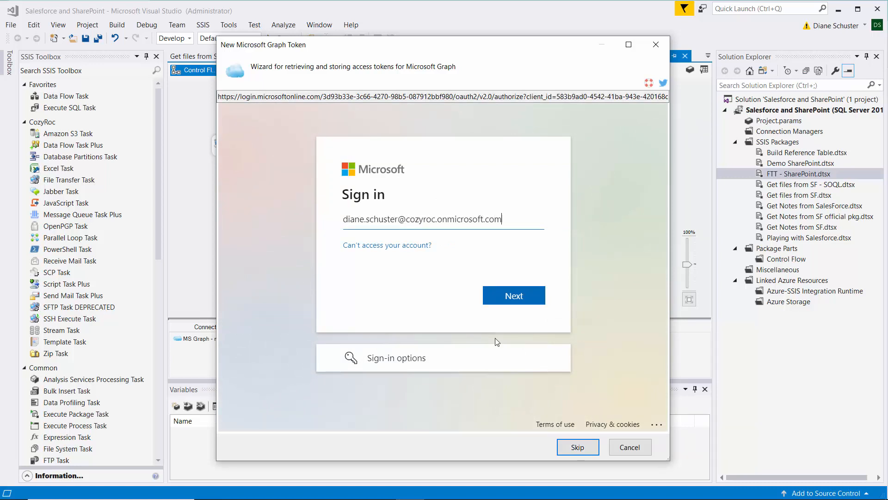
pyautogui.click(514, 298)
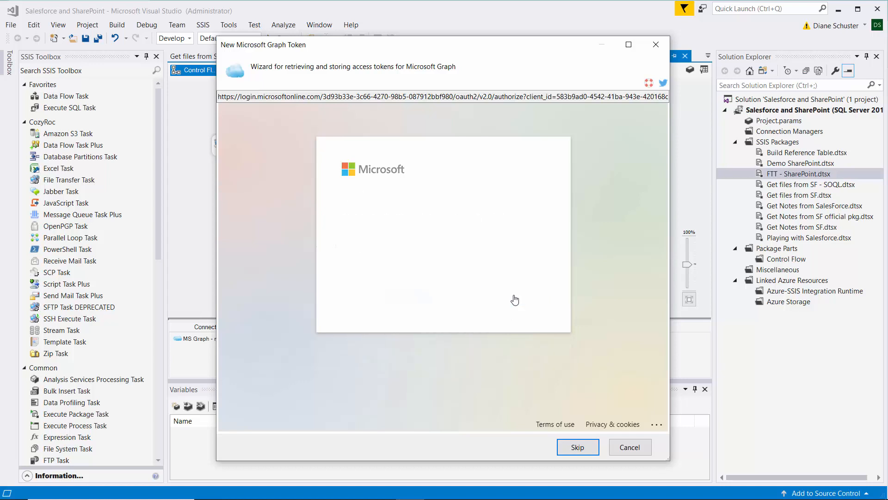
pyautogui.write('***')
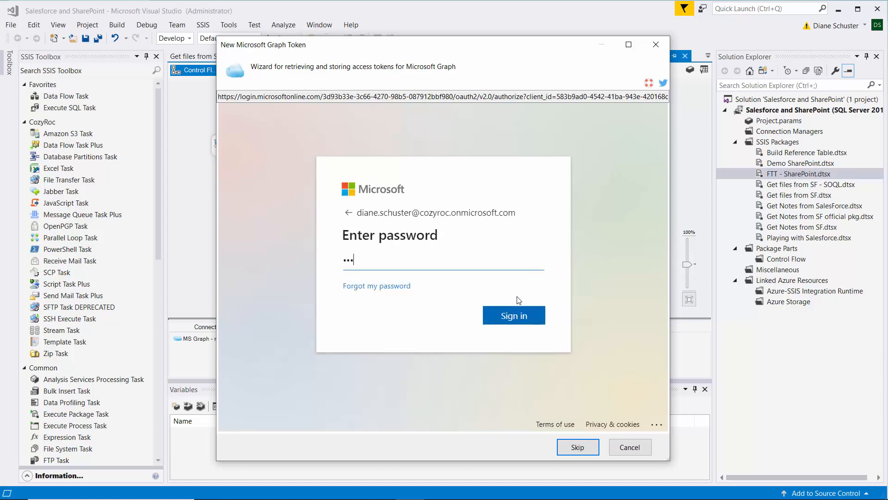
pyautogui.click(517, 308)
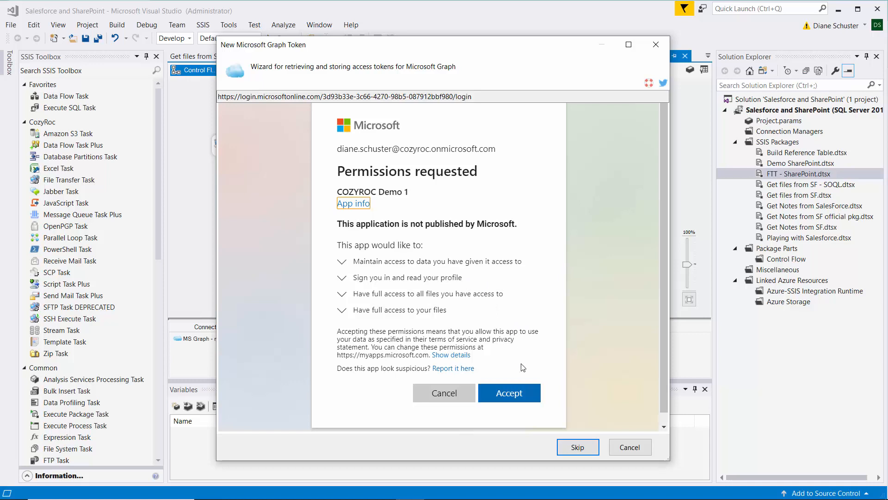
pyautogui.click(510, 394)
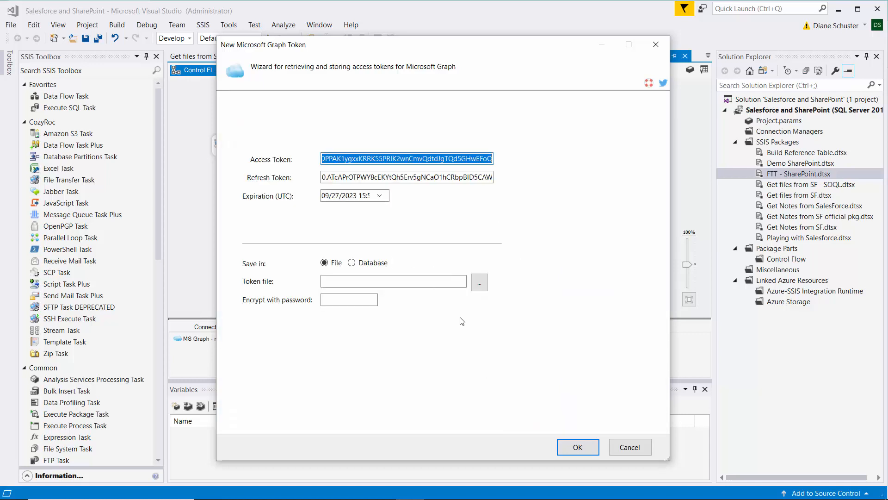
# Step: Save the tokens to 'MS Graph Demo token file' in Token Files with an encryption password
pyautogui.click(481, 284)
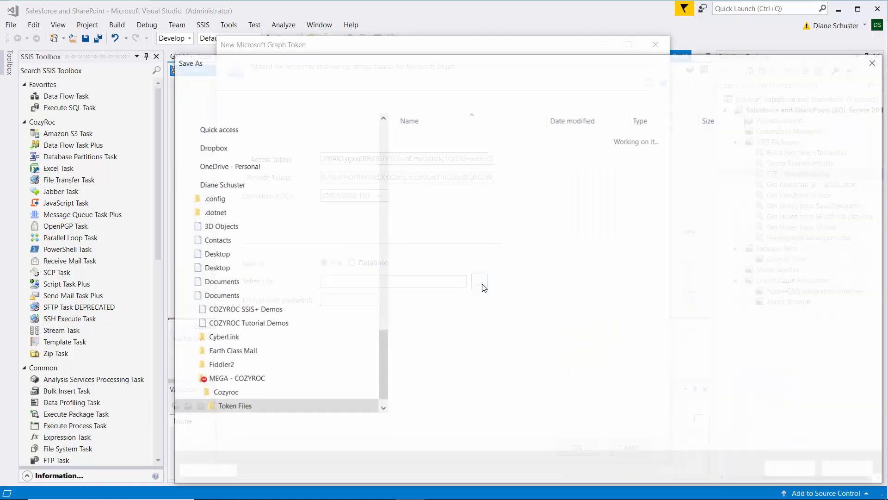
pyautogui.moveTo(466, 71); pyautogui.dragTo(389, 36)
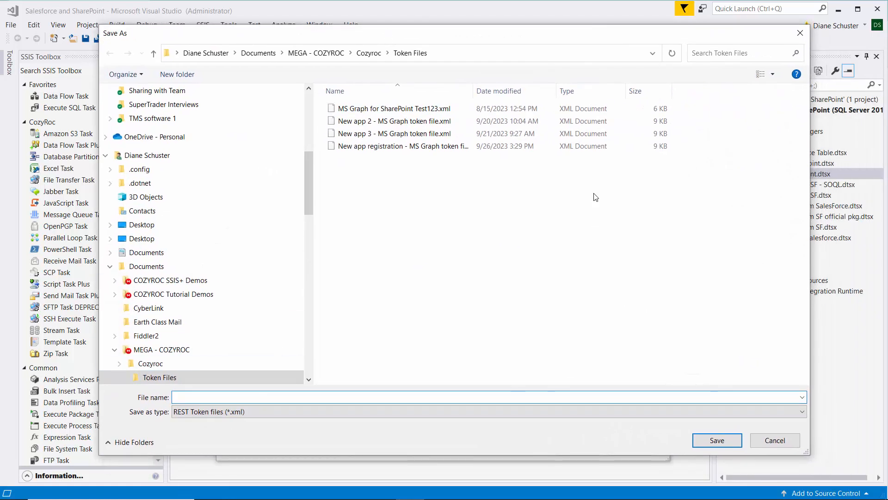
pyautogui.write('MS')
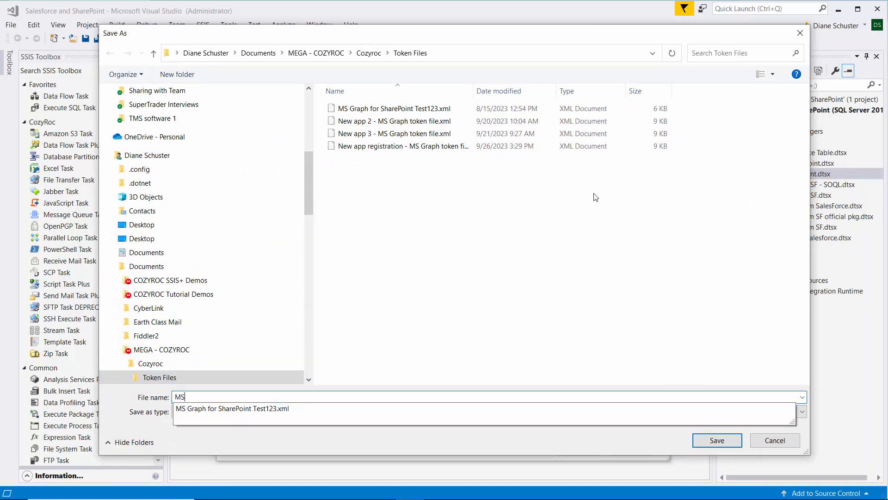
pyautogui.write(' Graph Demo')
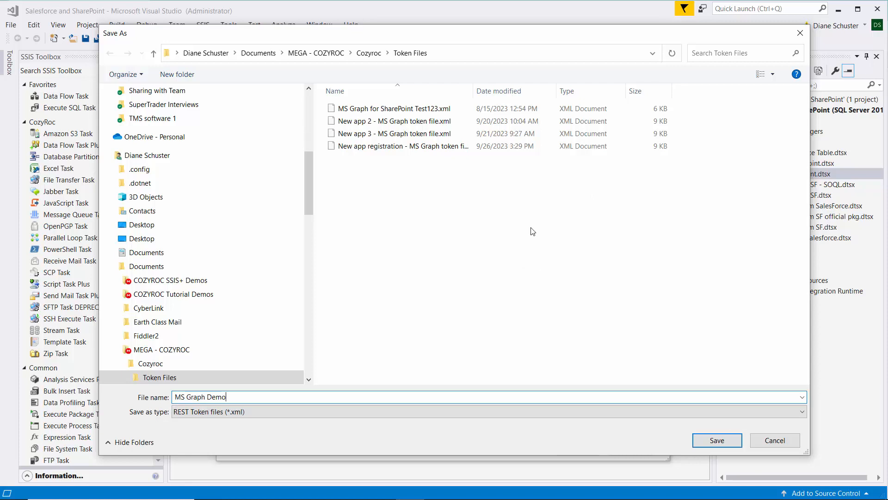
pyautogui.write(' token file')
pyautogui.click(718, 440)
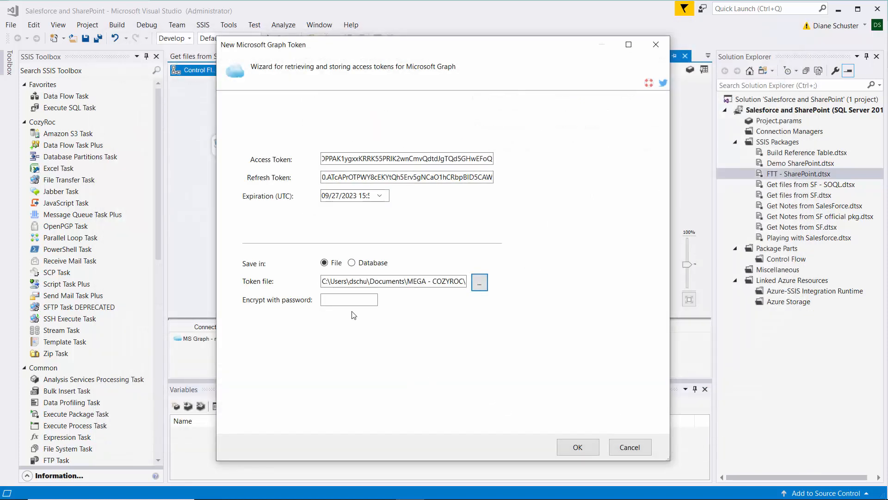
pyautogui.click(340, 301)
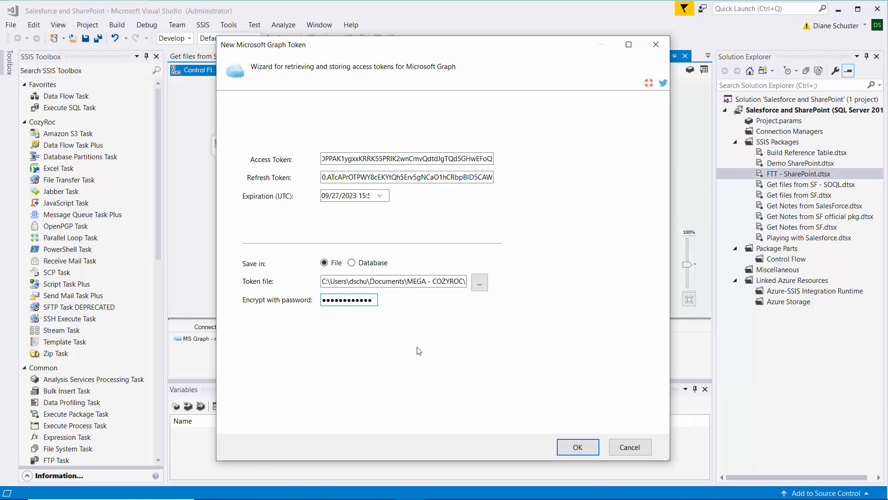
pyautogui.click(576, 447)
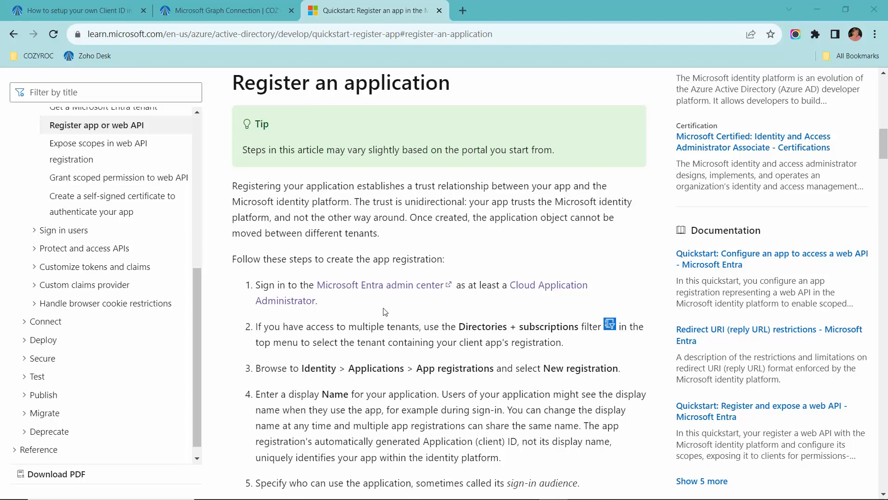
# Step: Open the Microsoft Entra admin center link in a new tab and continue with the signed-in account
pyautogui.rightClick(369, 288)
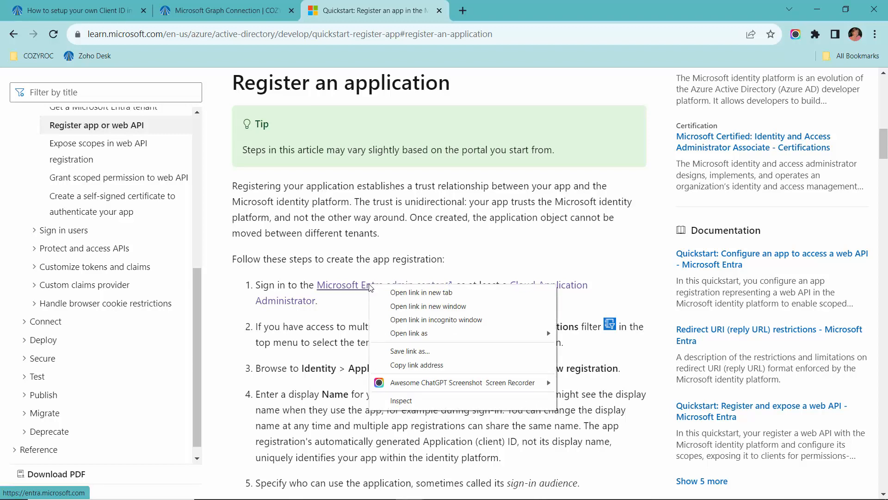
pyautogui.click(403, 293)
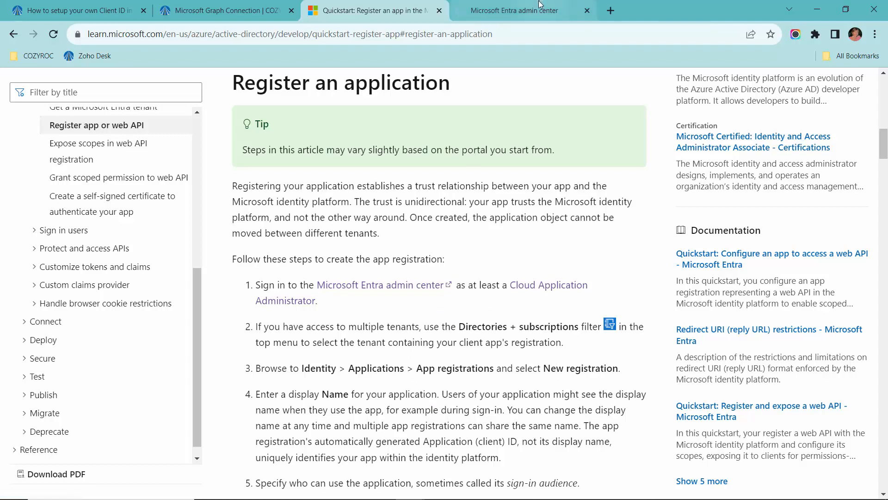
pyautogui.click(507, 13)
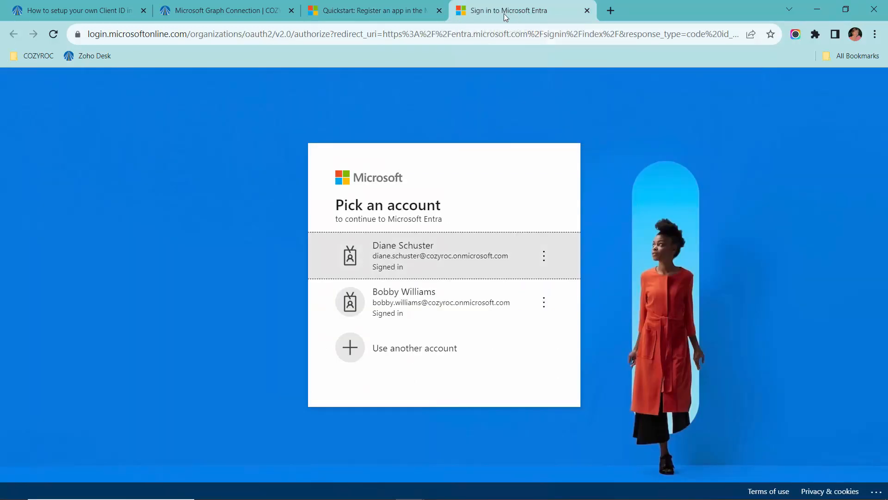
pyautogui.click(419, 258)
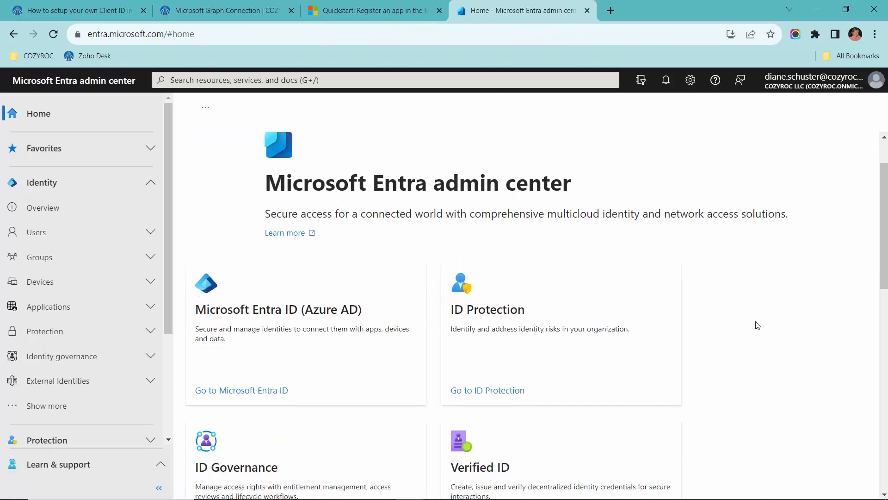
# Step: Go to Microsoft Entra ID > Applications > App registrations and open COZYROC Demo 1
pyautogui.scroll(-1, 758, 333)
pyautogui.scroll(-2, 769, 355)
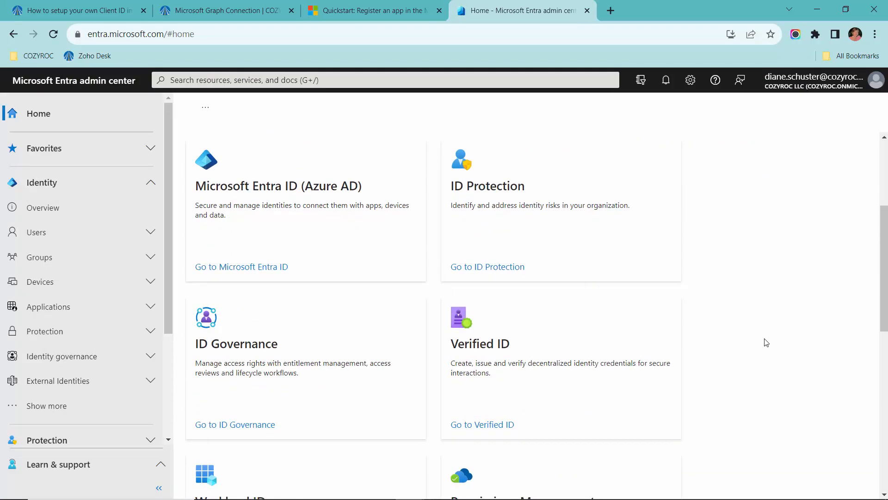
pyautogui.click(250, 267)
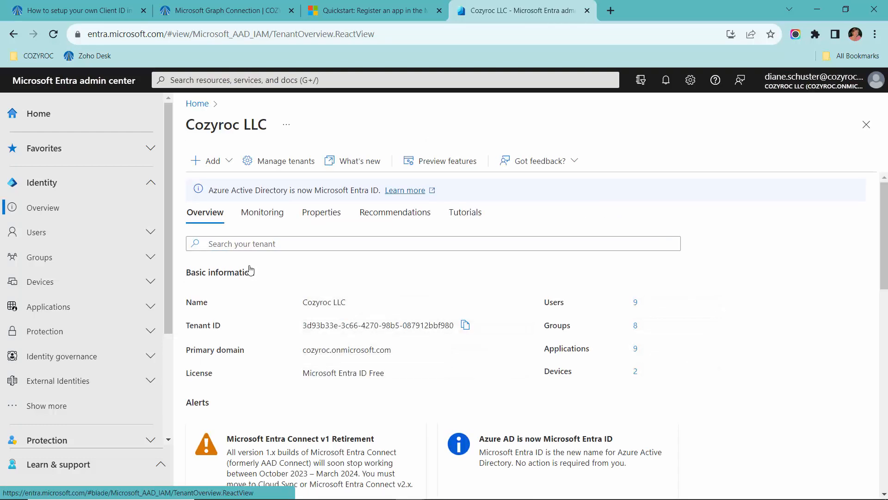
pyautogui.scroll(-8, 779, 258)
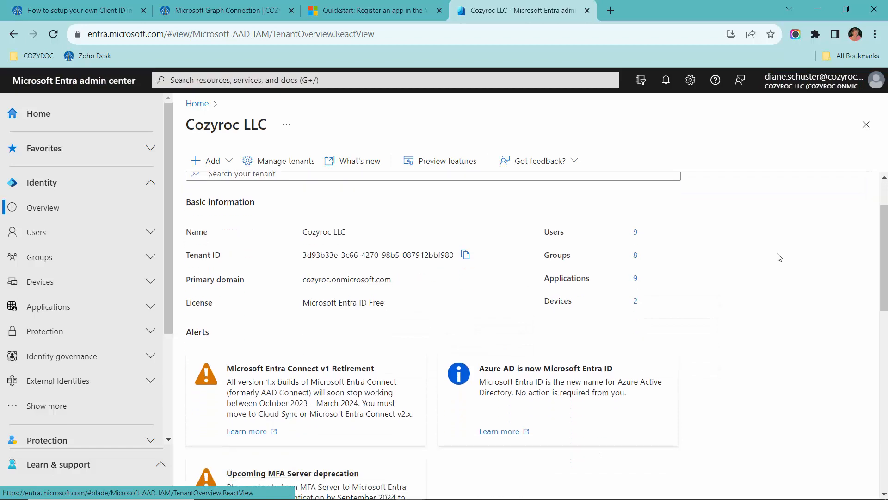
pyautogui.scroll(-1, 779, 257)
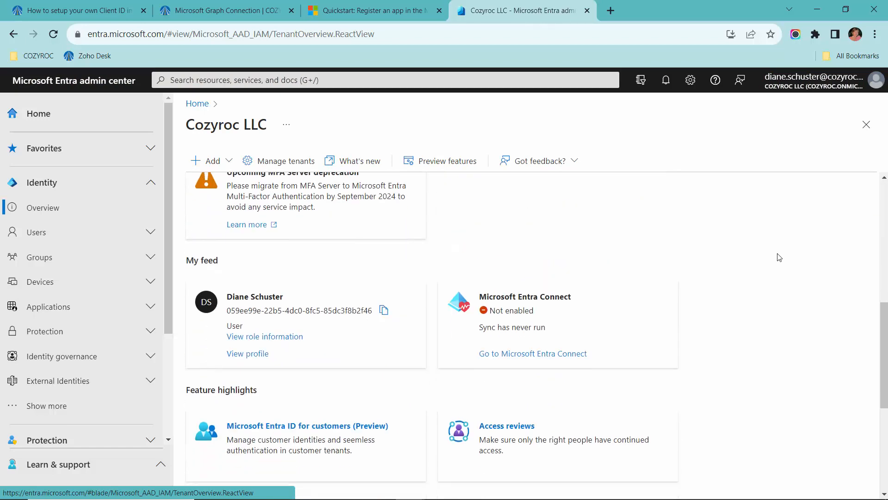
pyautogui.scroll(10, 778, 257)
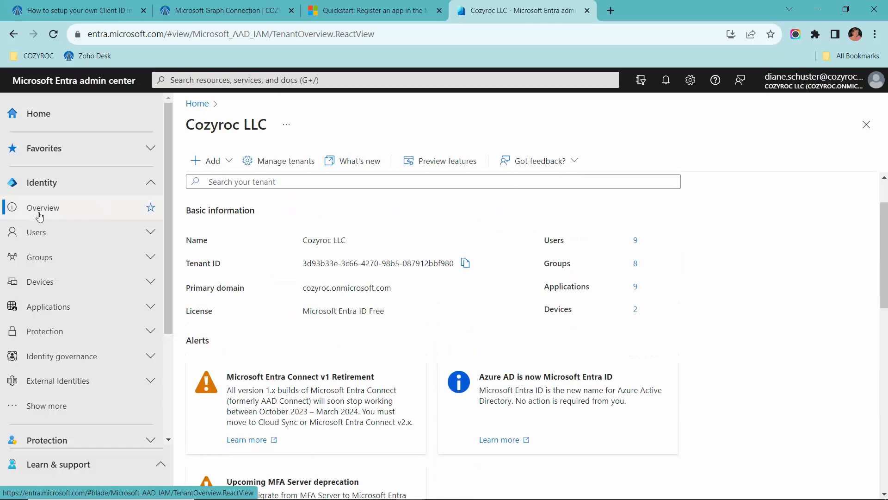
pyautogui.click(67, 308)
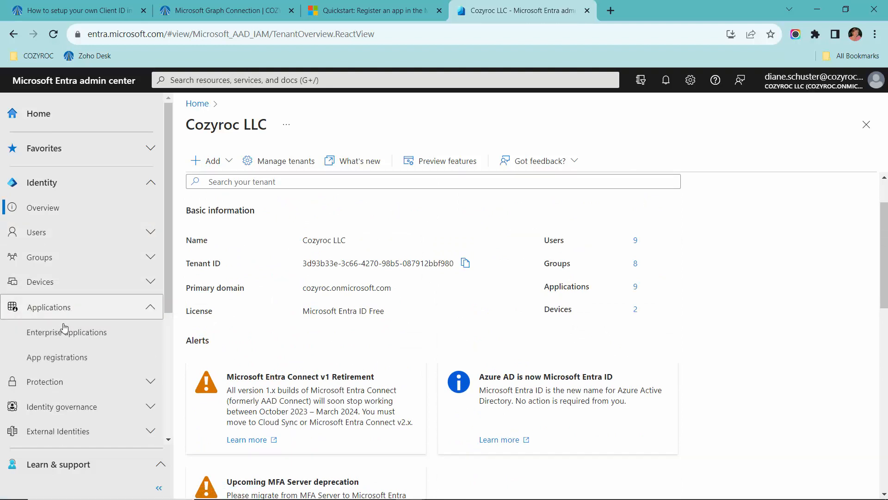
pyautogui.click(56, 356)
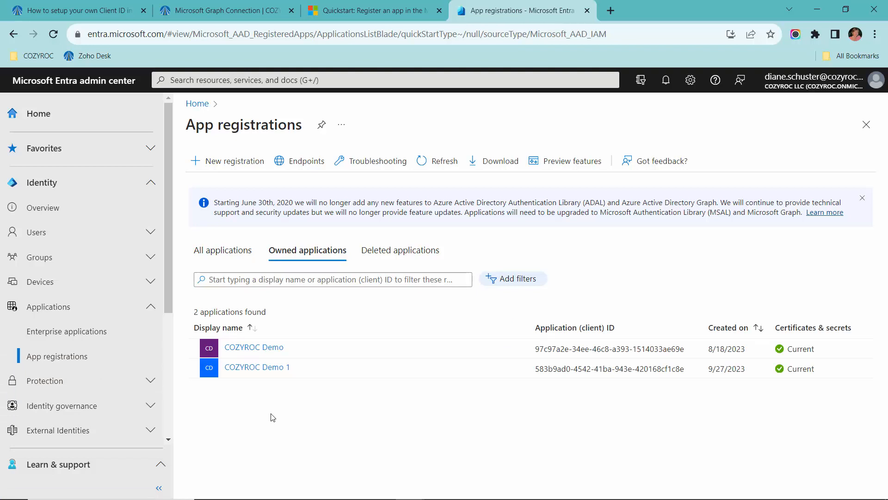
pyautogui.click(254, 368)
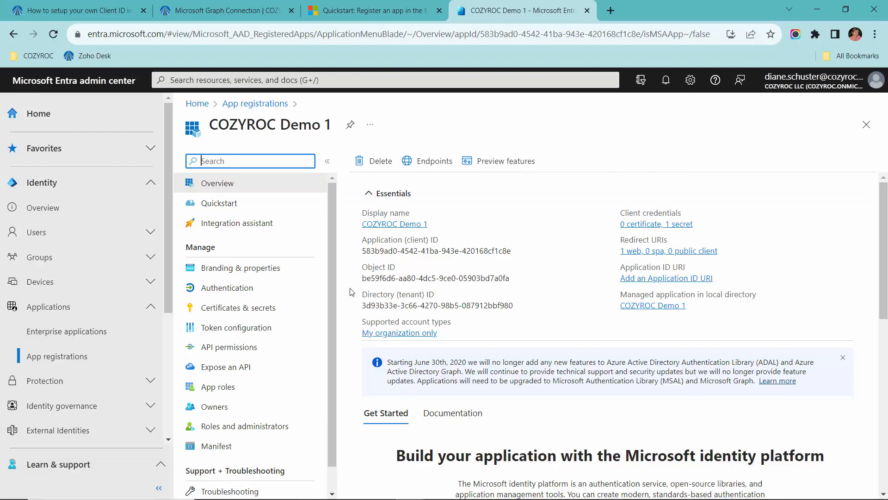
# Step: Add delegated Microsoft Graph permissions offline_access and profile to COZYROC Demo 1's API permissions
pyautogui.click(237, 352)
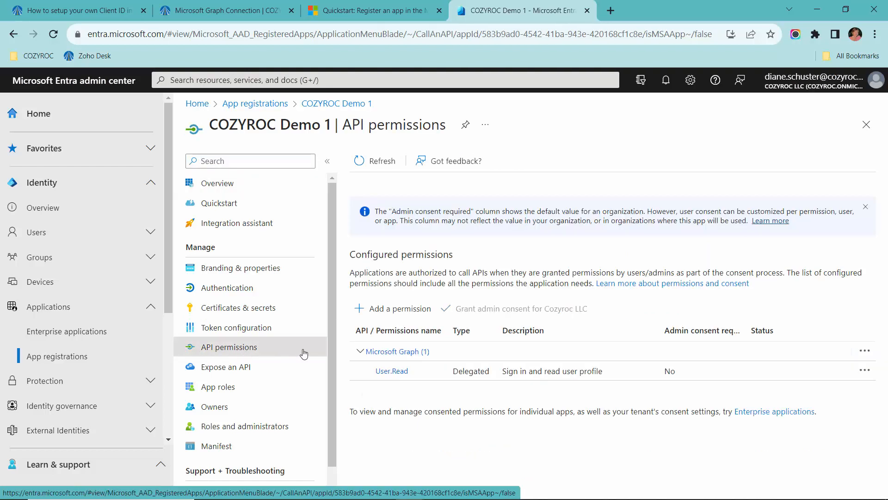
pyautogui.click(395, 354)
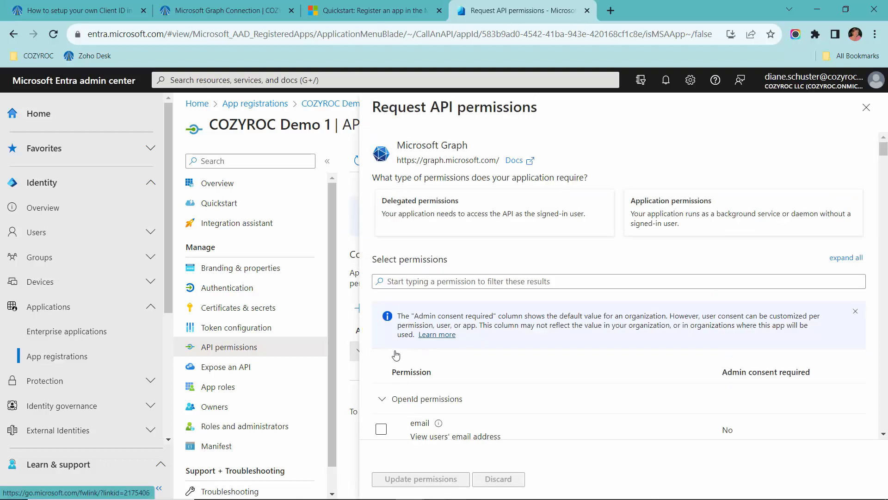
pyautogui.scroll(-3, 555, 337)
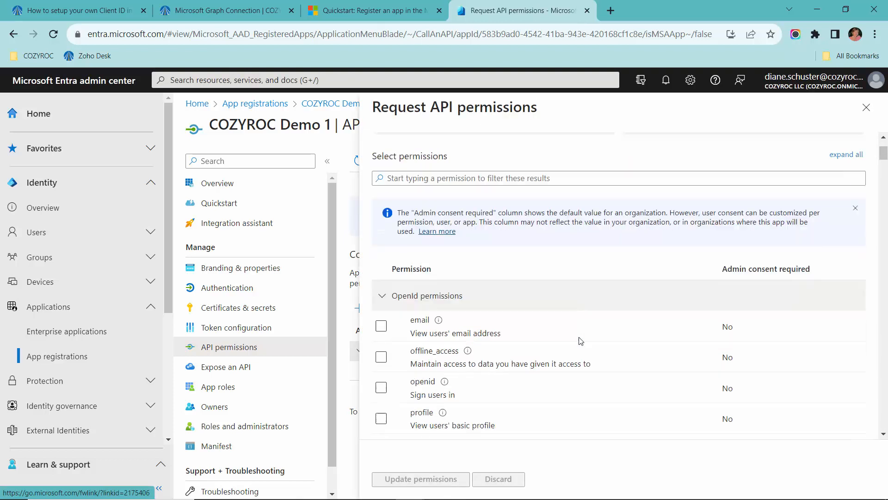
pyautogui.scroll(-2, 603, 331)
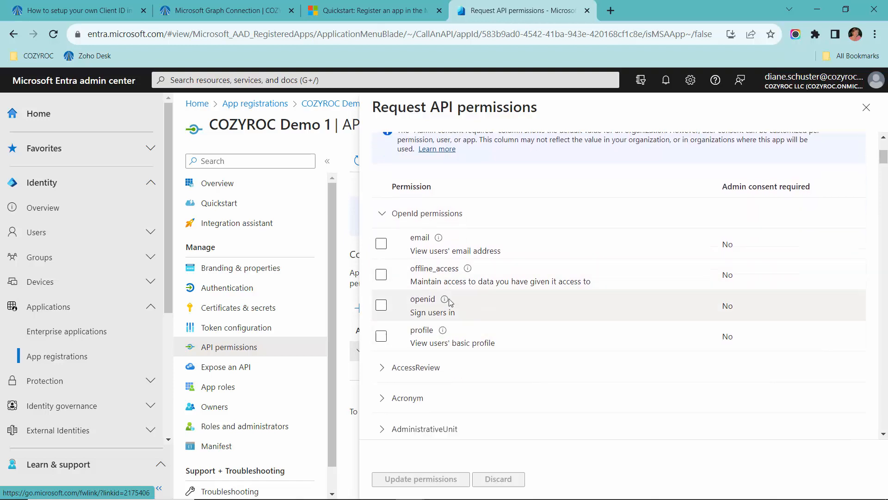
pyautogui.click(381, 275)
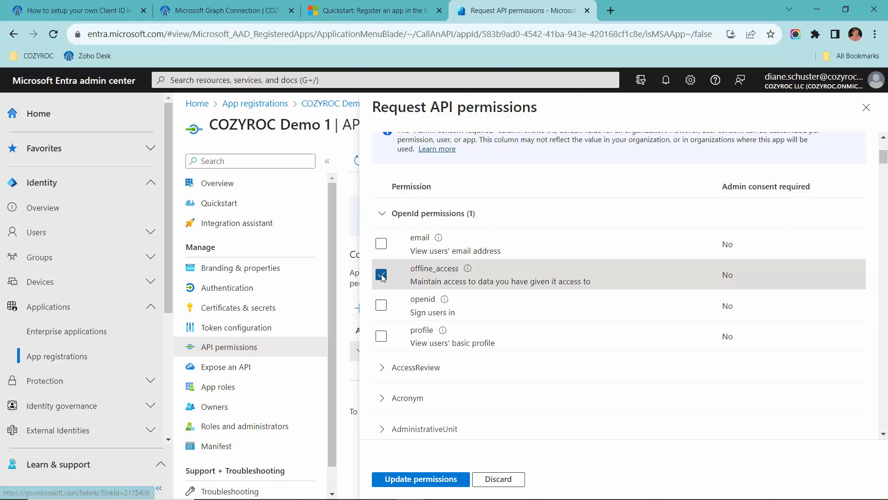
pyautogui.click(381, 337)
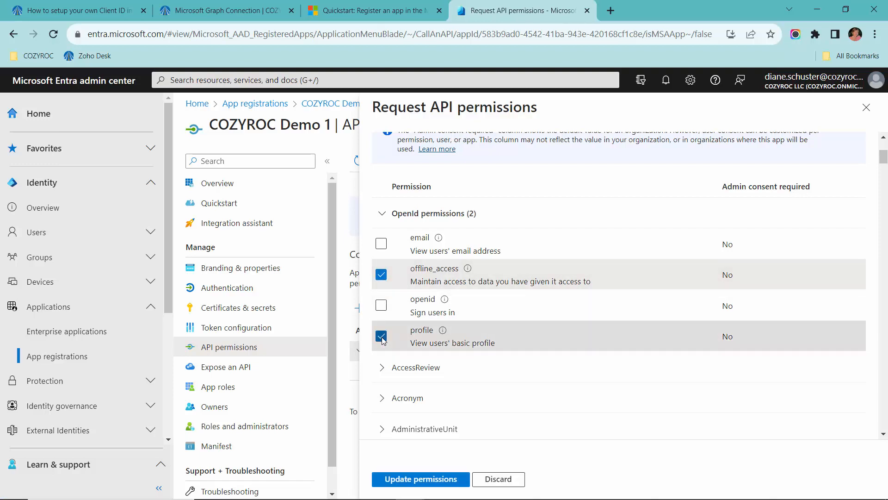
pyautogui.click(417, 479)
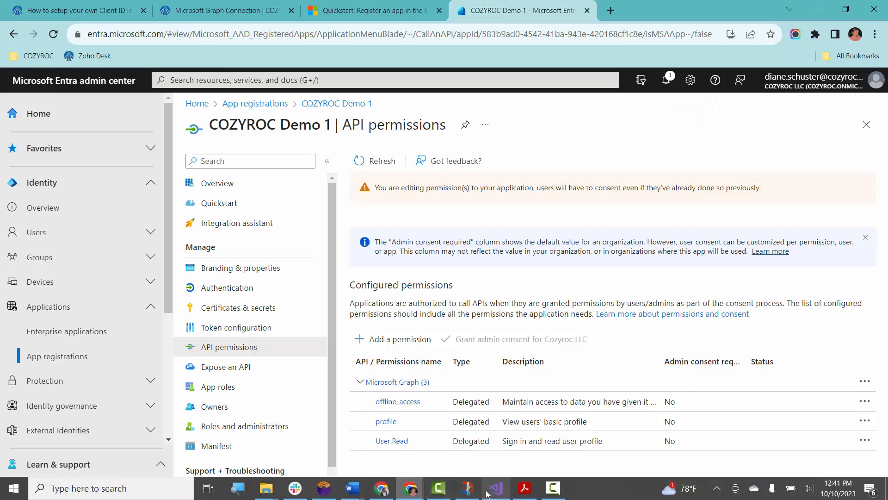
pyautogui.click(495, 488)
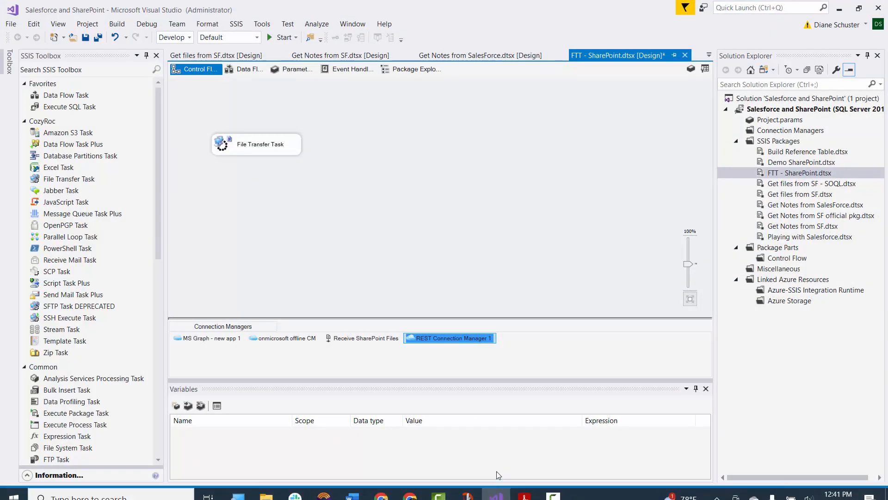
# Step: Test REST Connection Manager 1's Microsoft Graph connection with the encrypted token file, confirm success, and close it
pyautogui.doubleClick(441, 338)
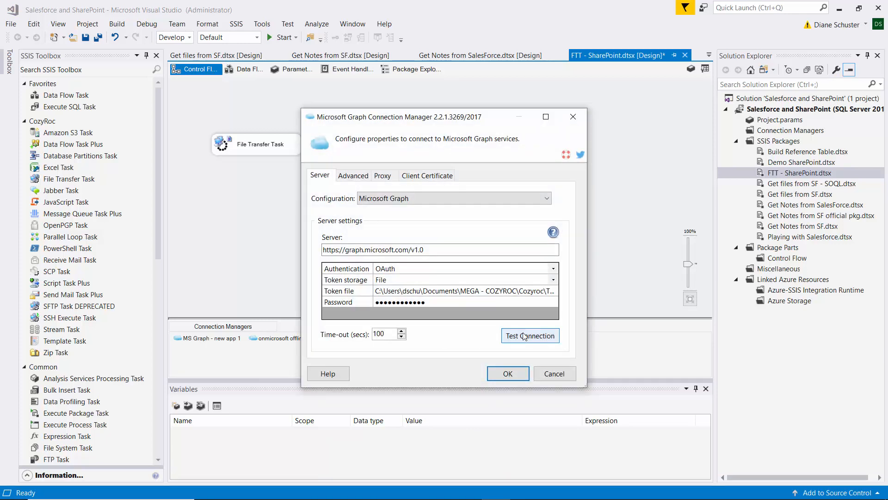
pyautogui.click(548, 339)
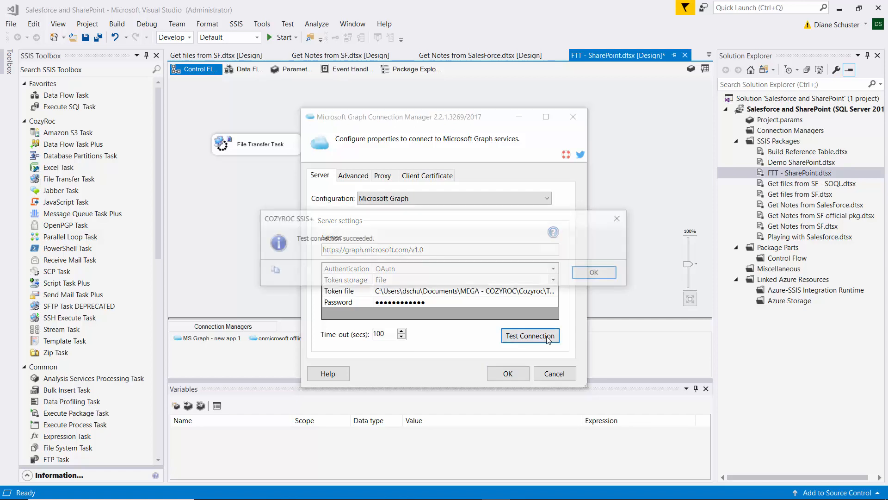
pyautogui.click(612, 272)
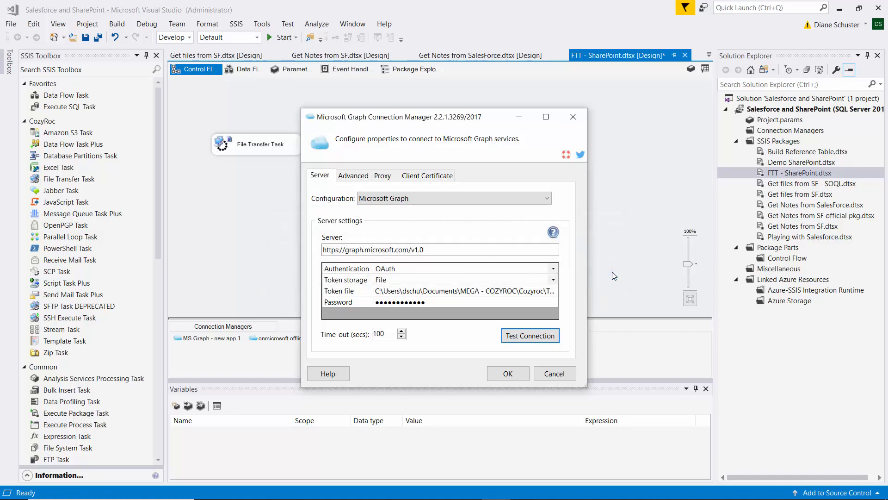
pyautogui.click(525, 369)
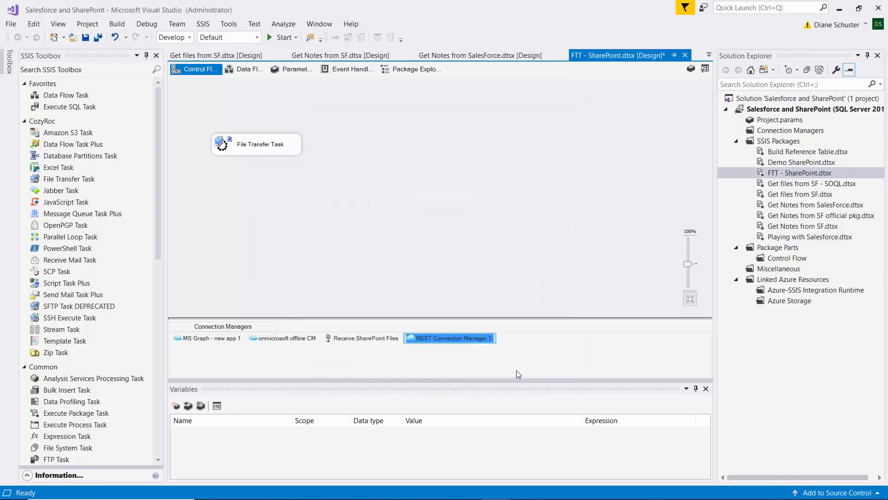